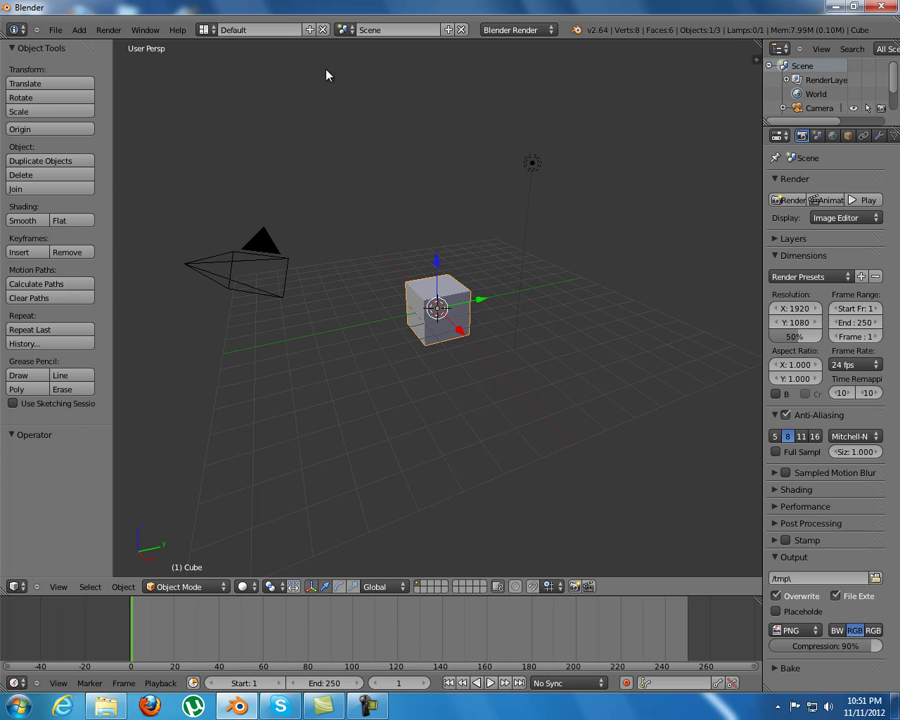
- Show Blender's Open file browser on the Quick Tip Rendering images folder
click(55, 30)
click(60, 57)
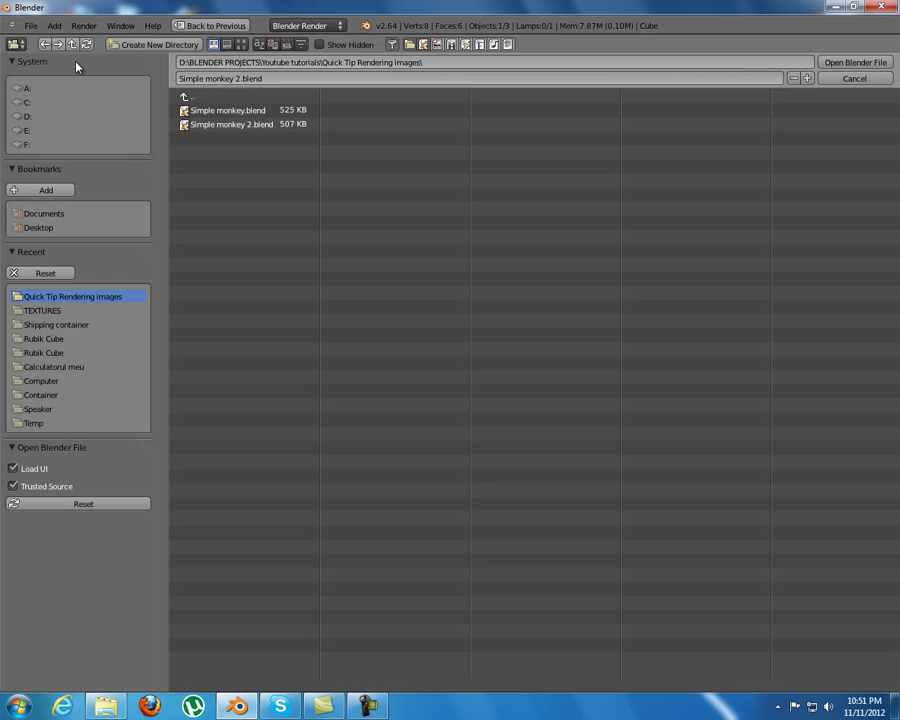
- Load Simple monkey.blend and orbit around the scene
click(247, 111)
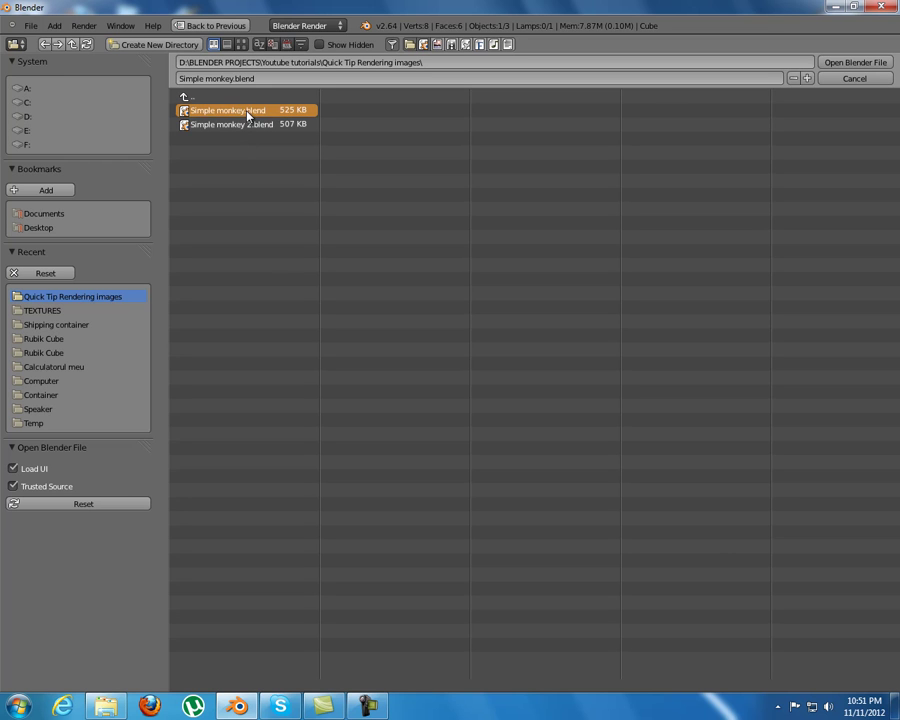
click(852, 64)
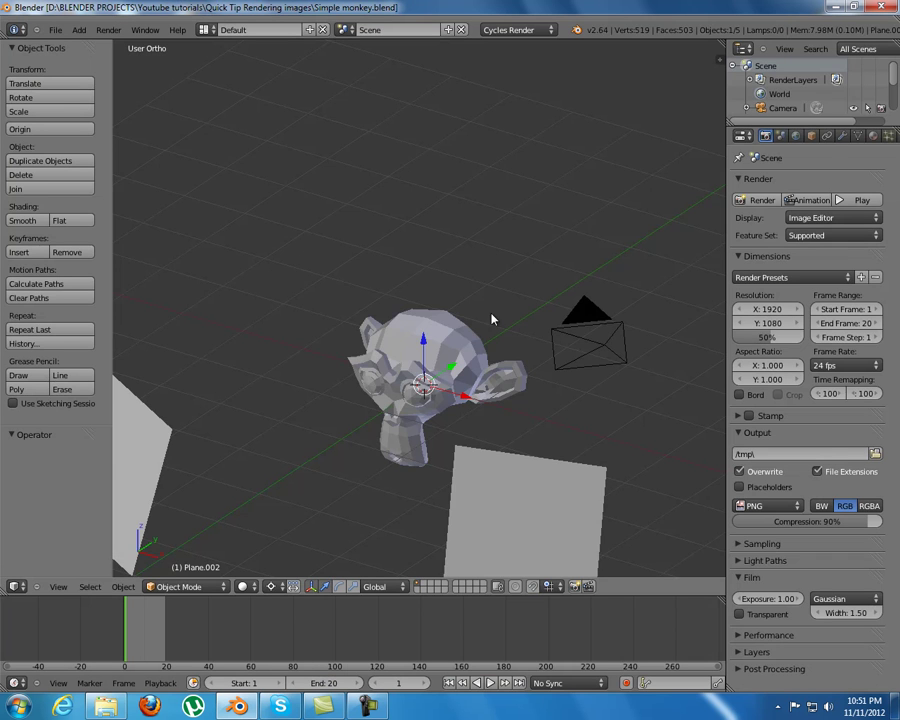
middle_drag(426, 362, 400, 372)
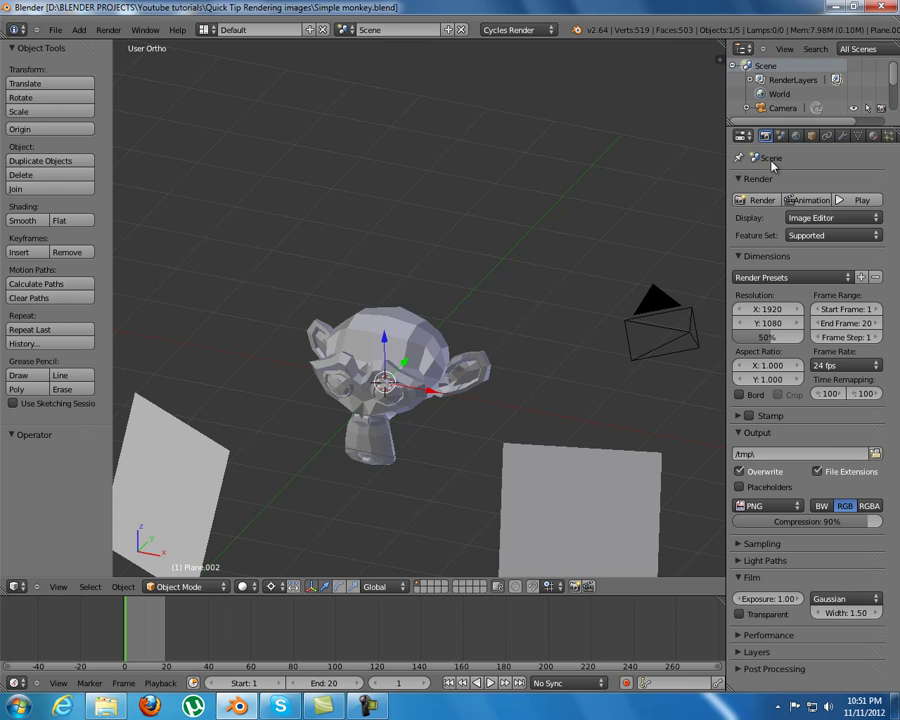
middle_drag(486, 325, 337, 393)
- Play the animation through the scene camera, return to frame 1, and check output formats
key(KP_0)
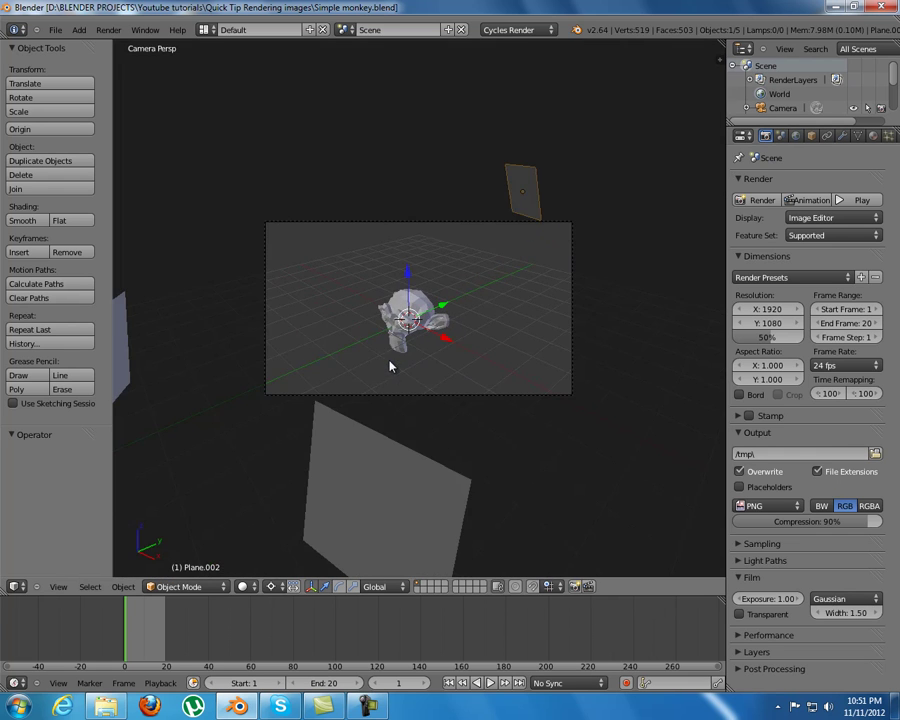
key(alt+a)
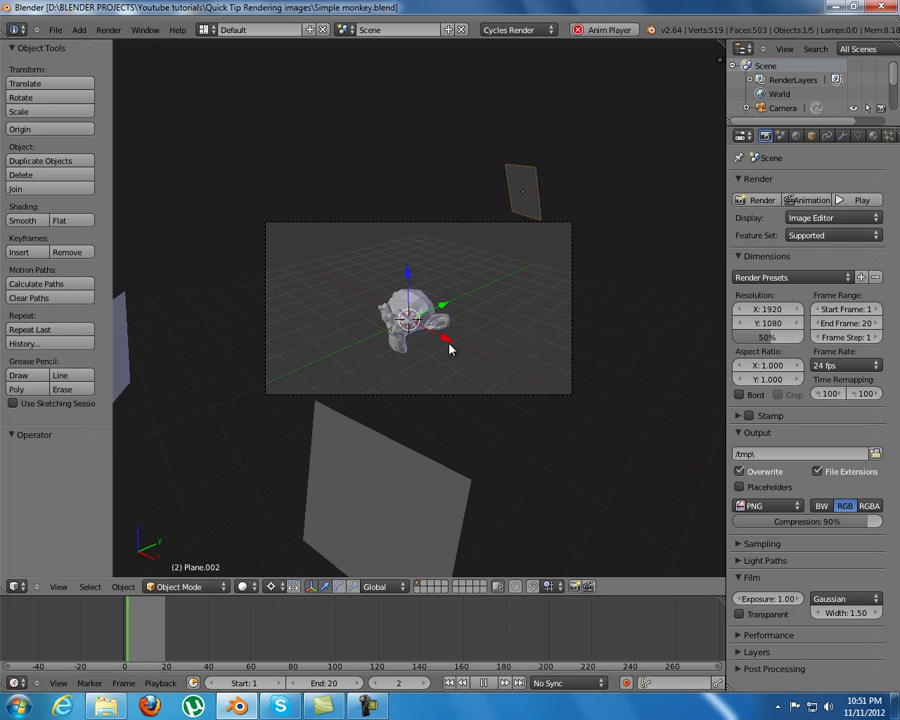
key(alt+a)
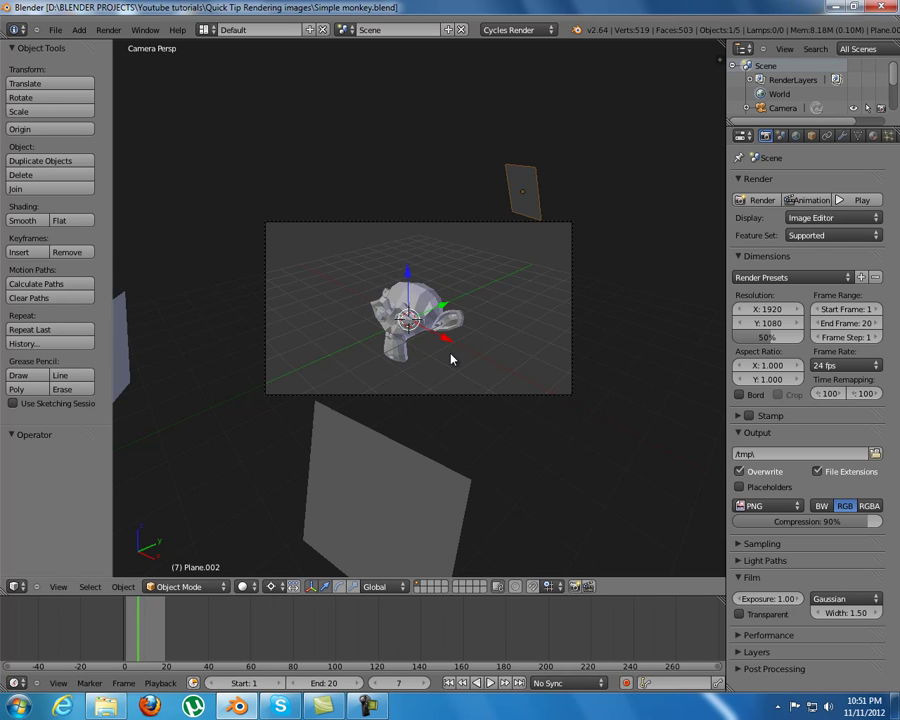
click(450, 684)
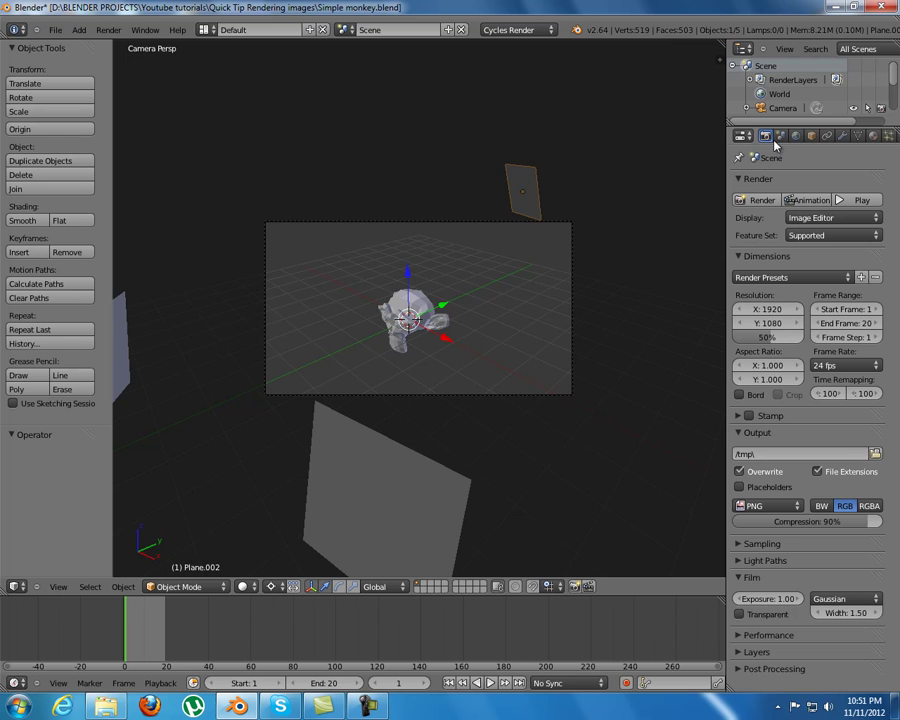
click(752, 507)
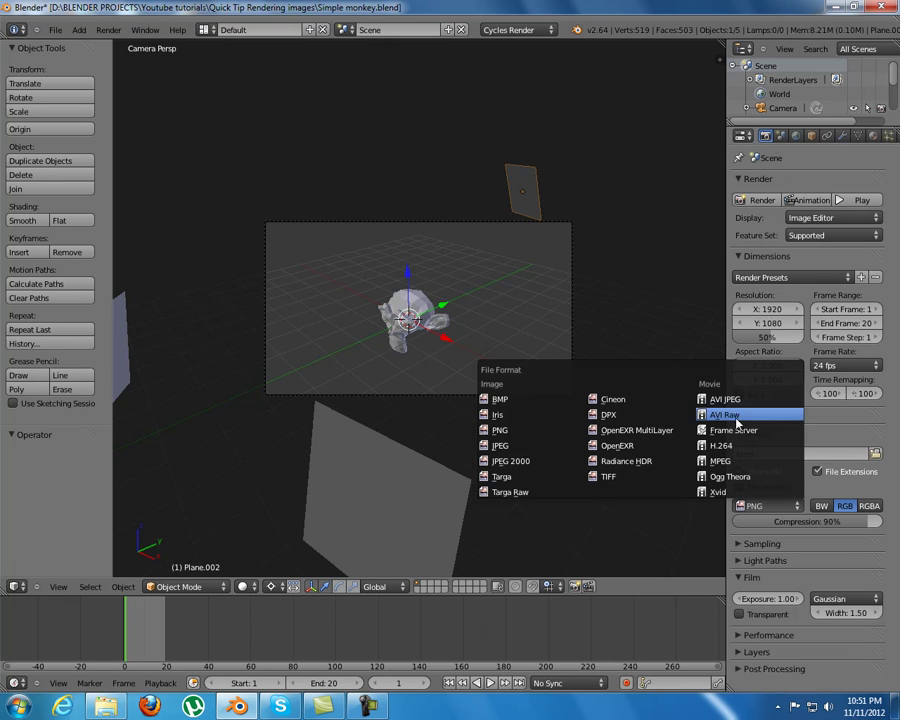
click(766, 506)
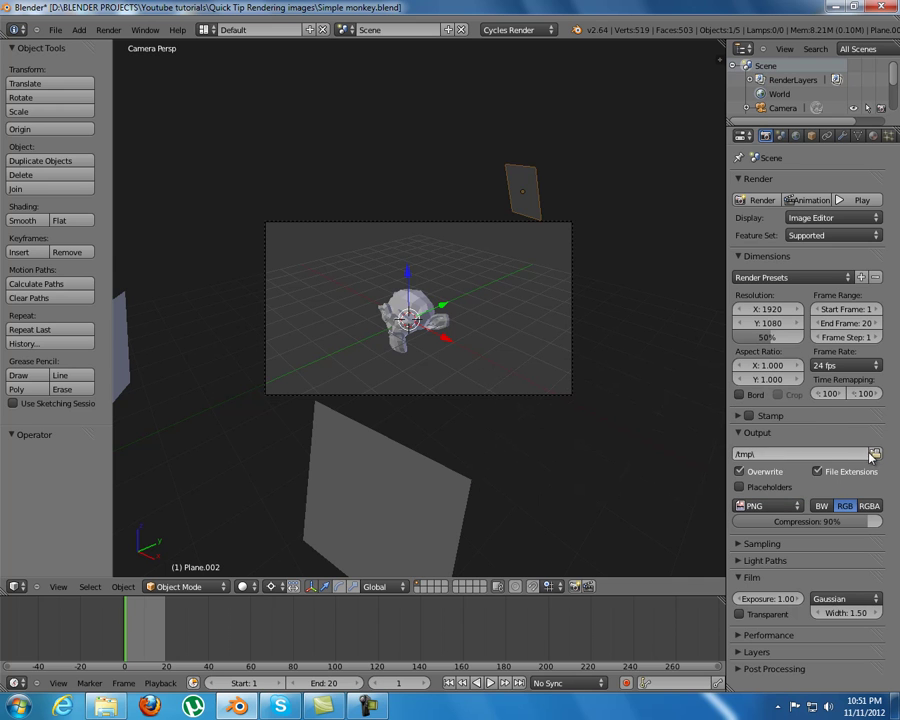
- Set the render output folder to D:\BLENDER PROJECTS\Youtube tutorials\Quick Tip Rendering images
click(874, 454)
click(88, 118)
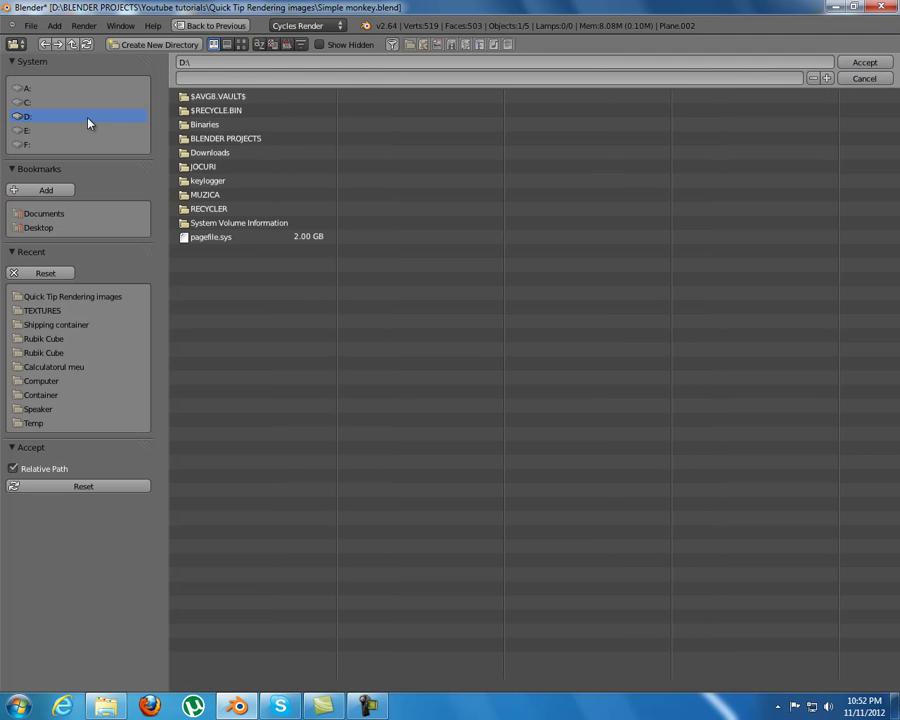
click(259, 140)
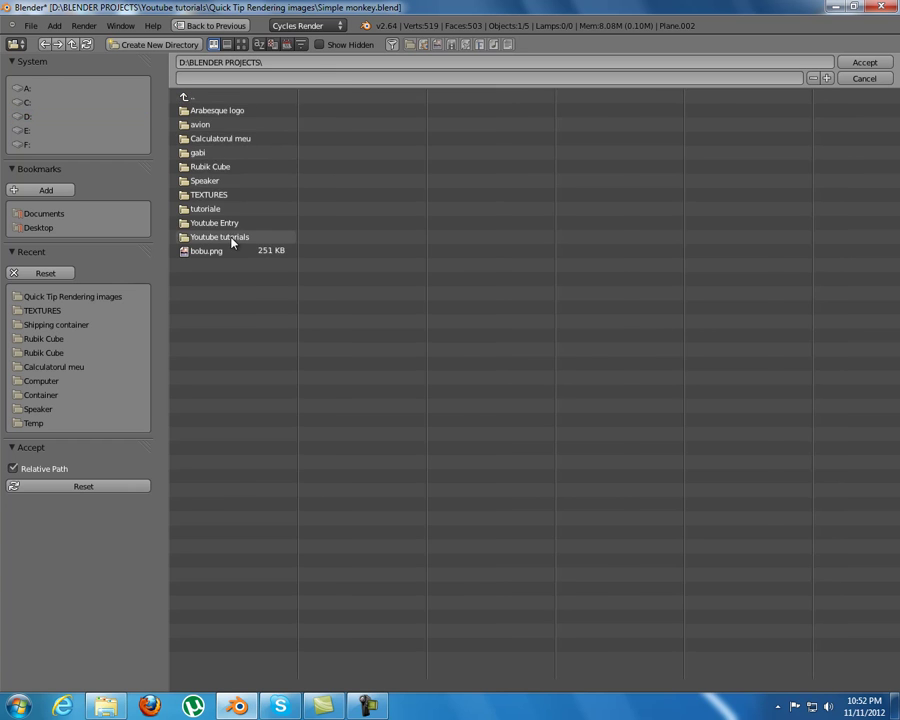
click(232, 236)
click(245, 126)
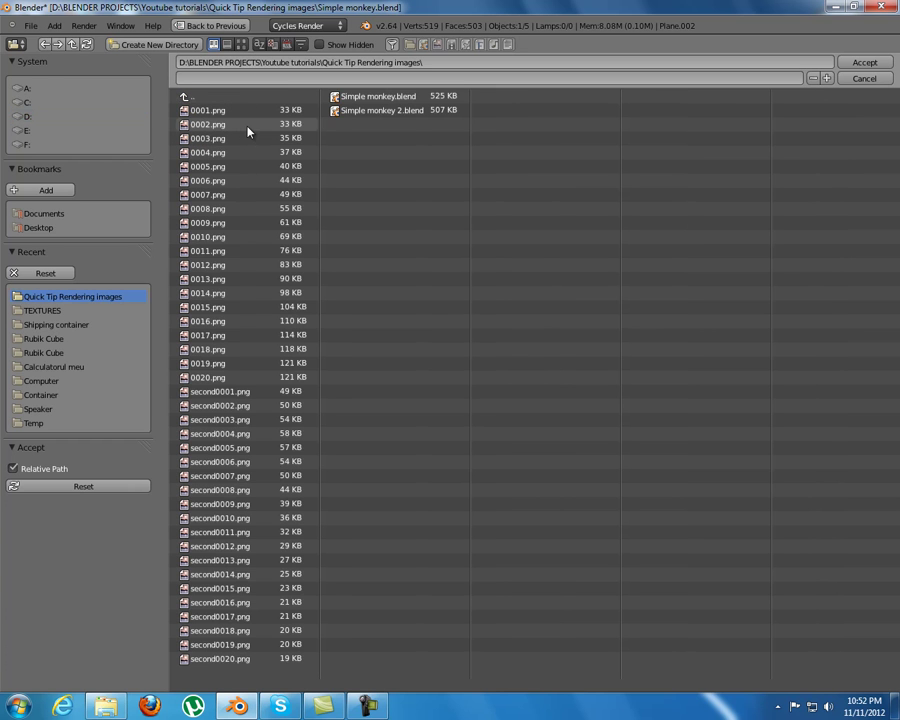
click(864, 64)
- Check the sampling settings, select the camera, and look over the rendered PNG folder
click(765, 544)
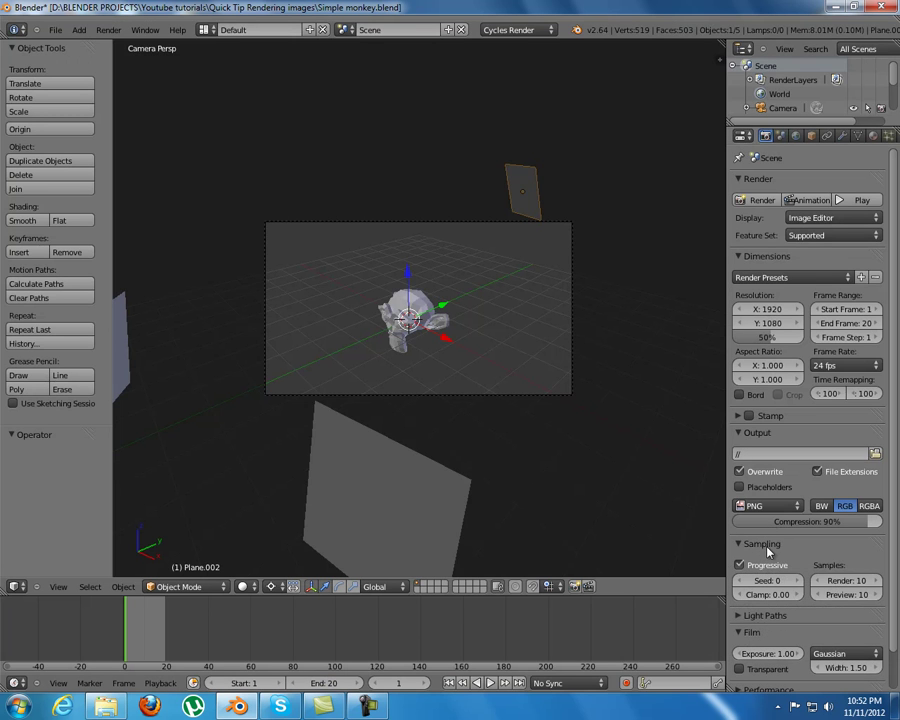
click(767, 543)
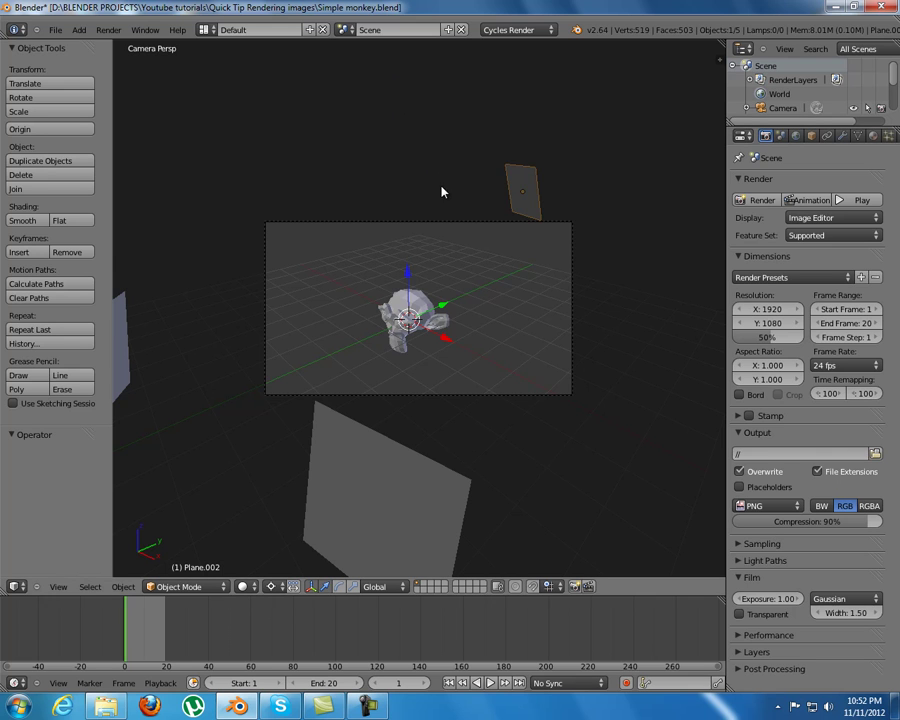
right_click(422, 230)
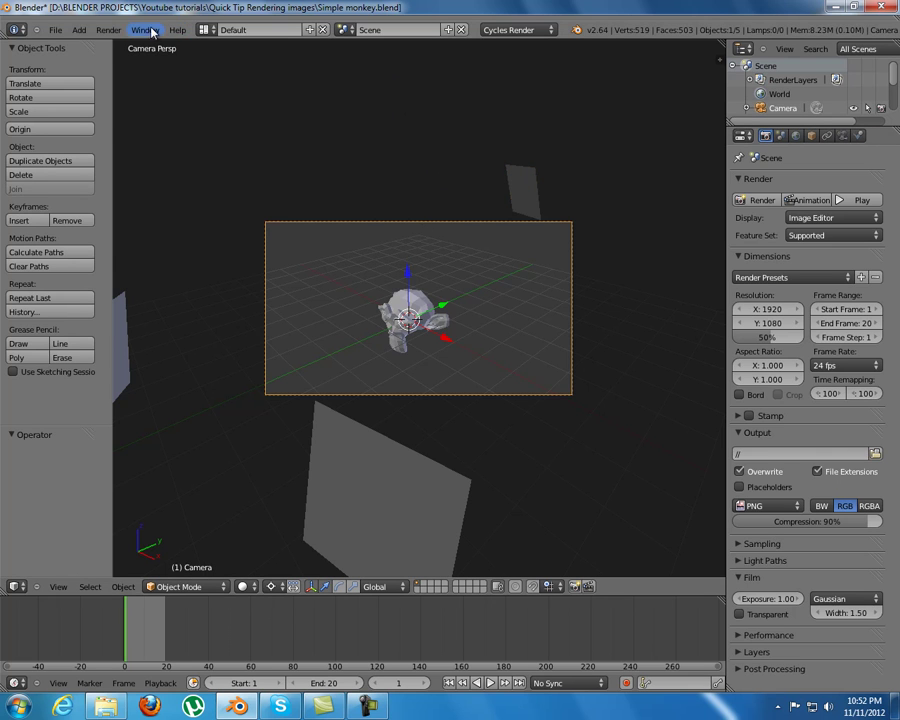
click(108, 29)
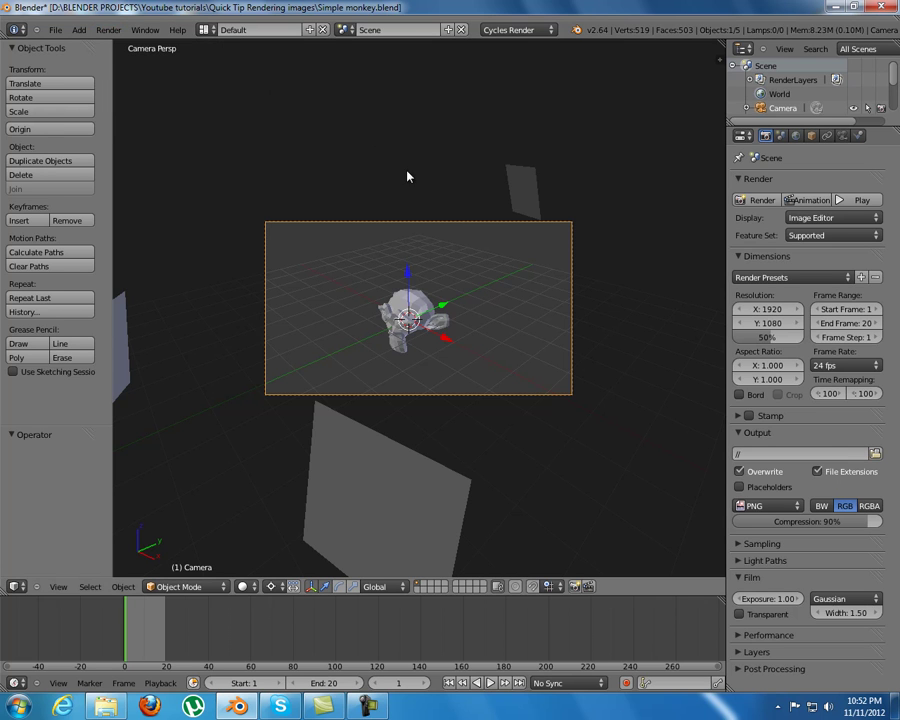
click(105, 706)
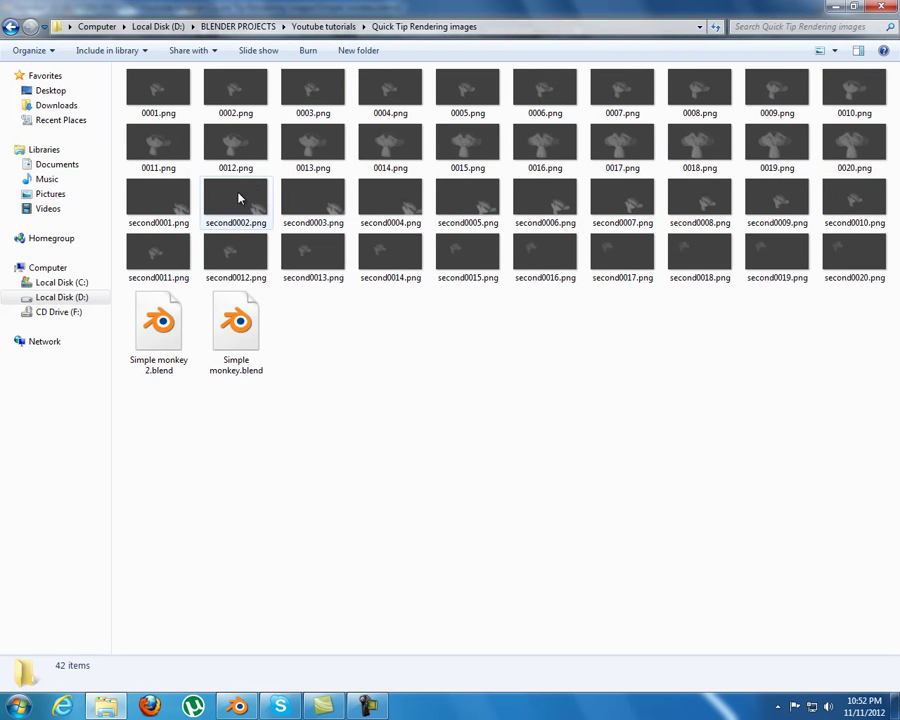
click(237, 706)
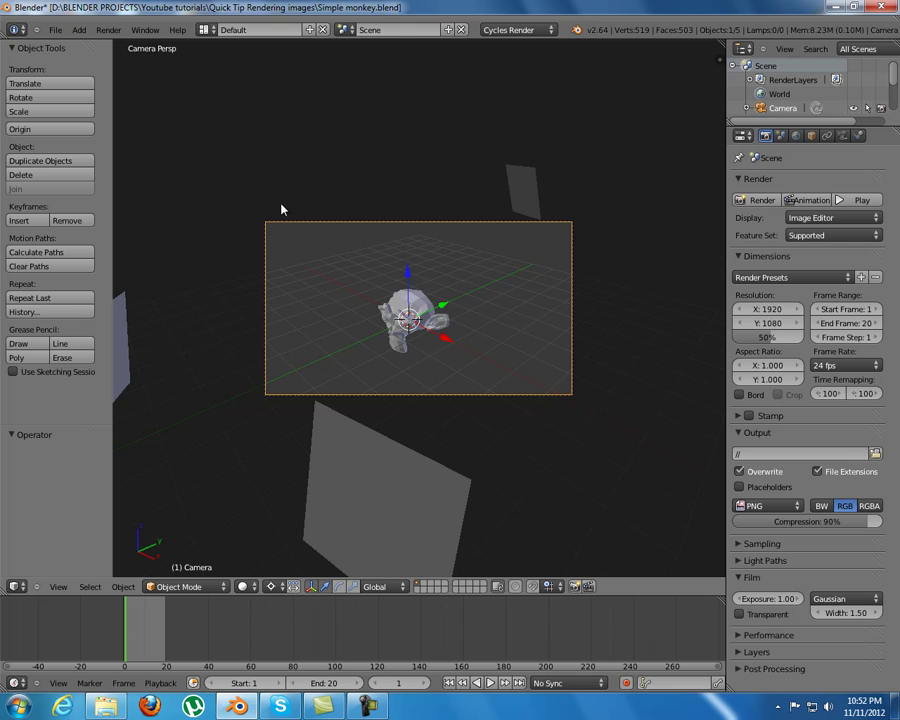
- Open Simple monkey 2.blend from the file browser
click(52, 30)
click(68, 60)
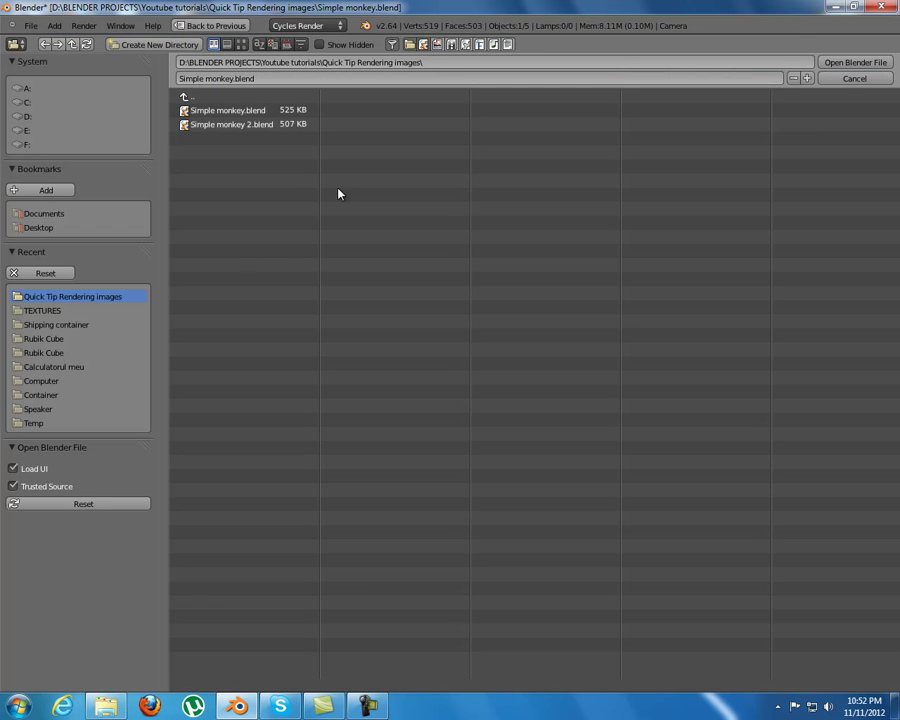
double_click(239, 127)
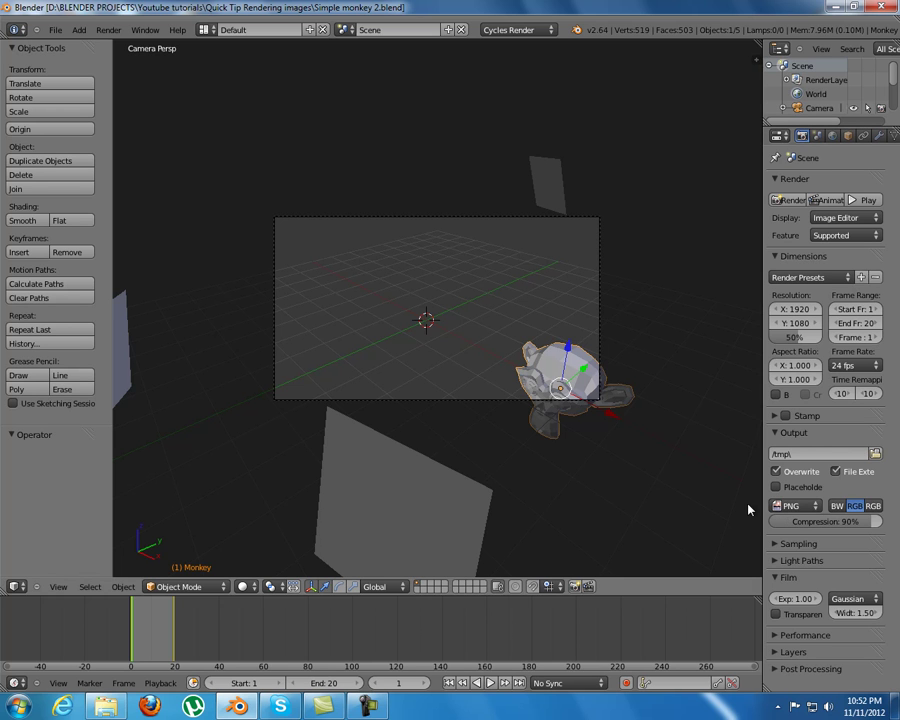
- Widen the Properties editor and bring up the folder browser for the output path
drag(762, 505, 708, 499)
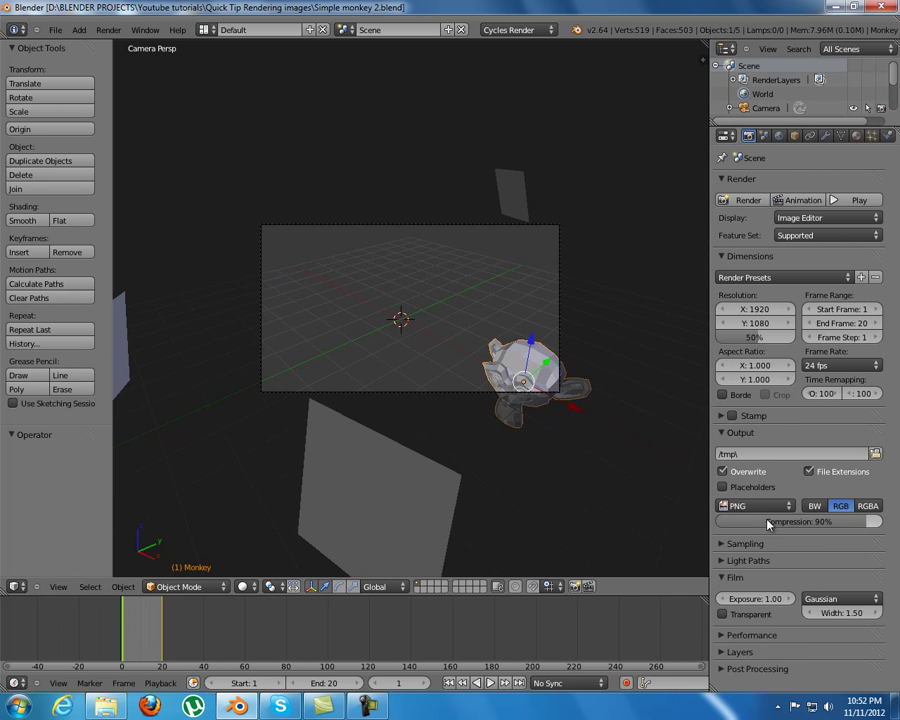
click(755, 505)
click(794, 455)
click(877, 455)
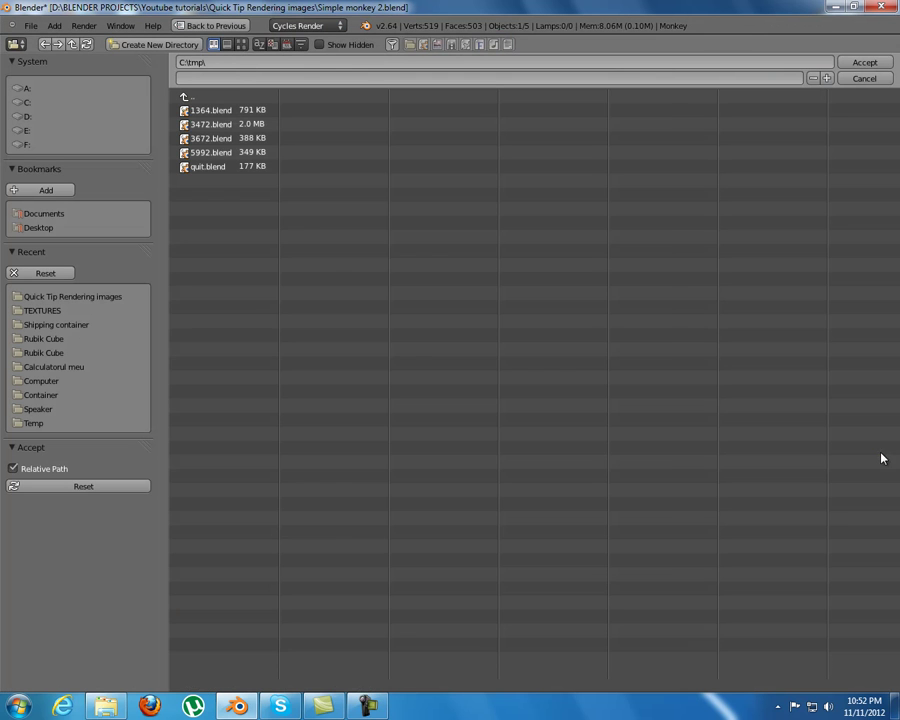
- Set the render output to the Quick Tip Rendering images folder with filename prefix 'second'
click(74, 116)
click(238, 140)
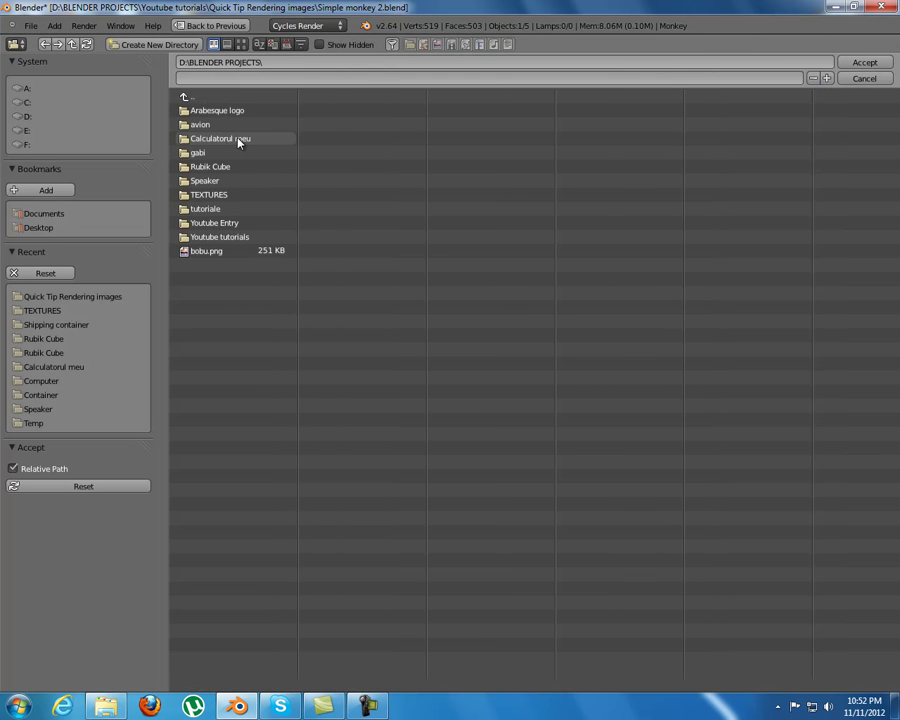
click(247, 238)
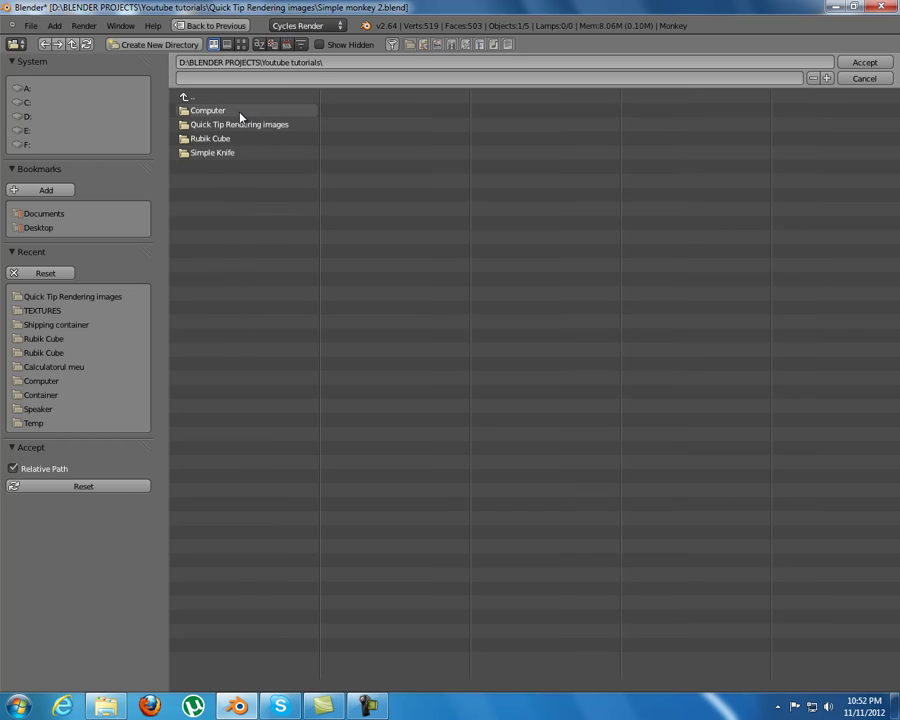
click(264, 124)
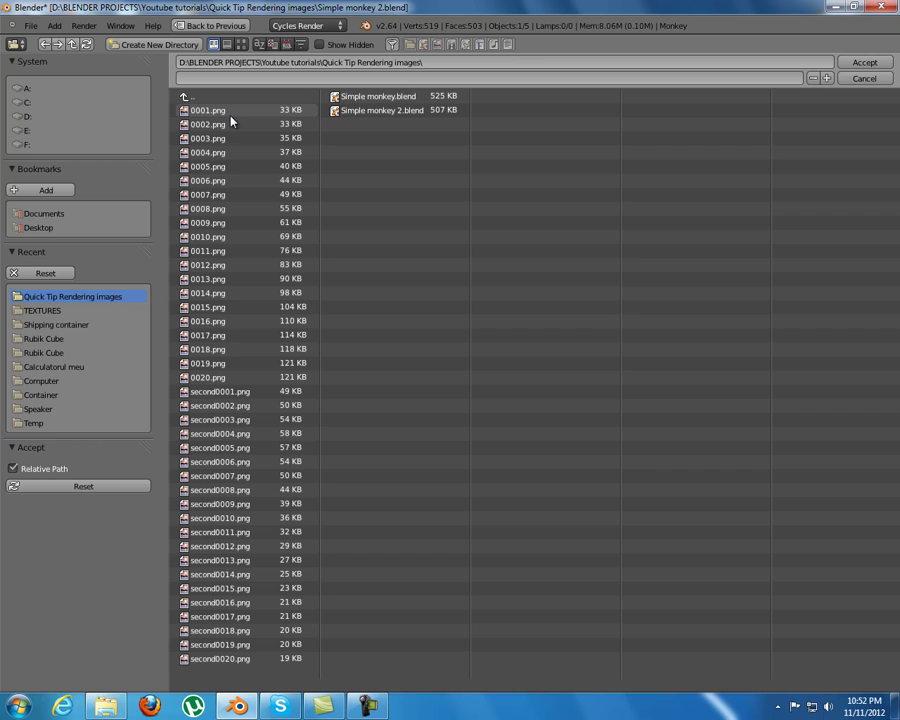
click(233, 77)
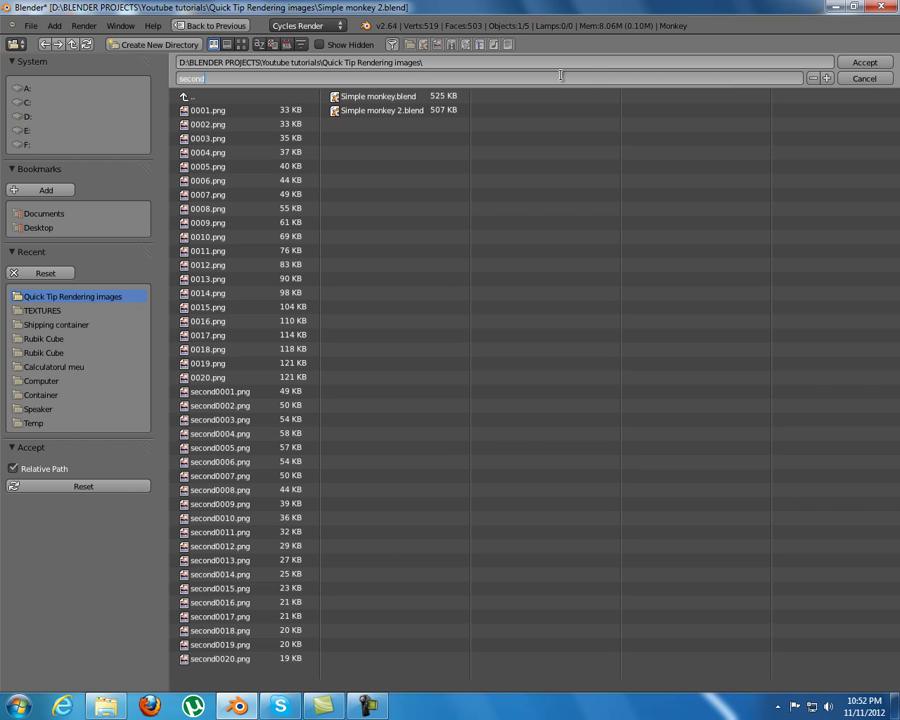
click(870, 62)
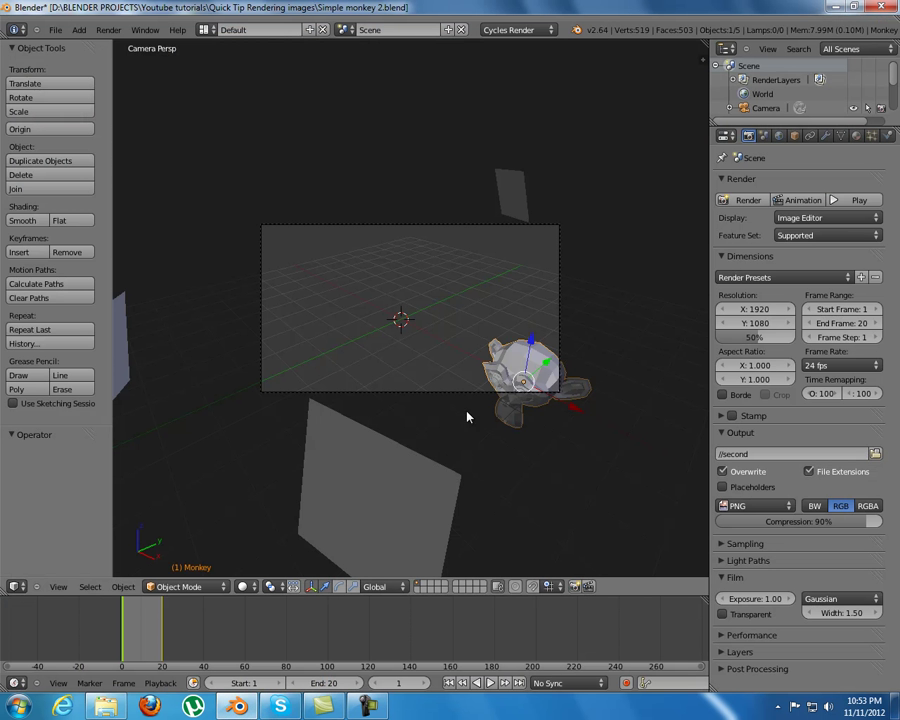
- Discard the monkey scene and reload Blender's default start-up file via File > New
middle_drag(544, 313, 392, 326)
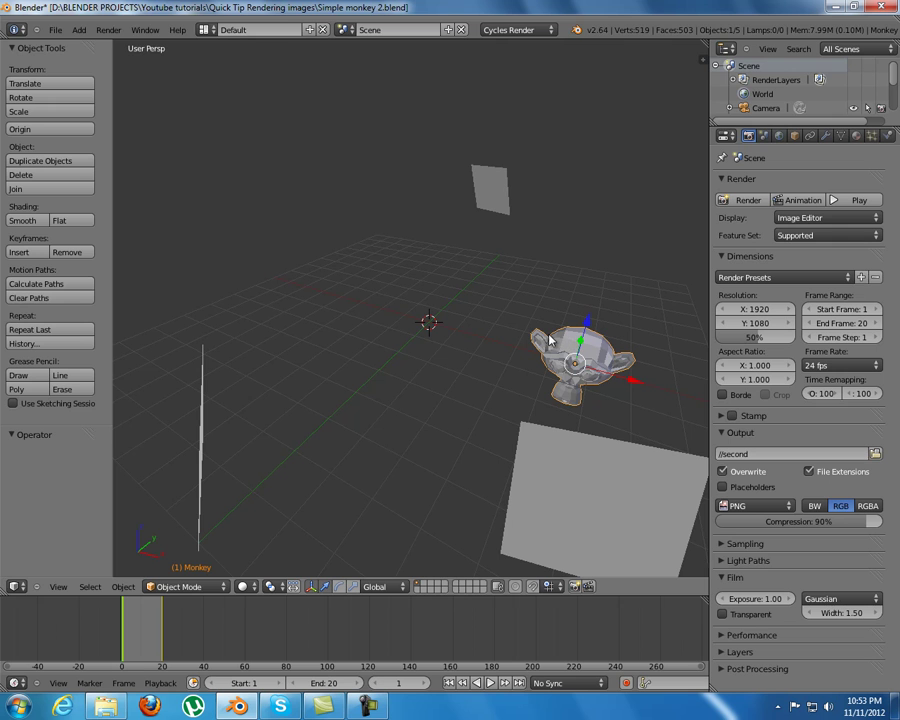
click(55, 29)
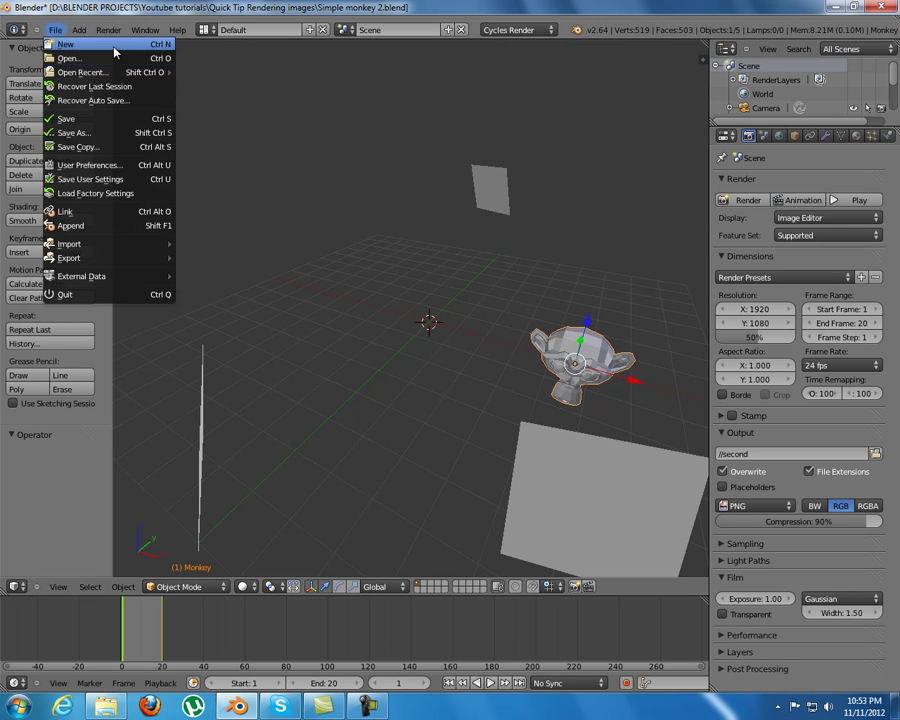
key(Escape)
click(55, 29)
click(50, 37)
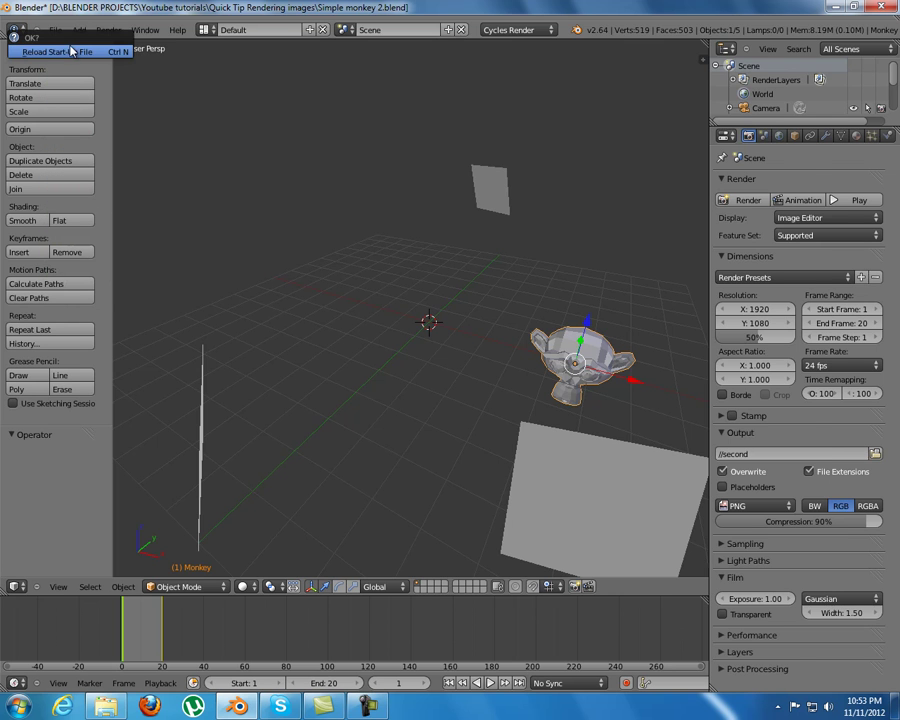
click(69, 52)
click(69, 52)
middle_drag(584, 302, 570, 313)
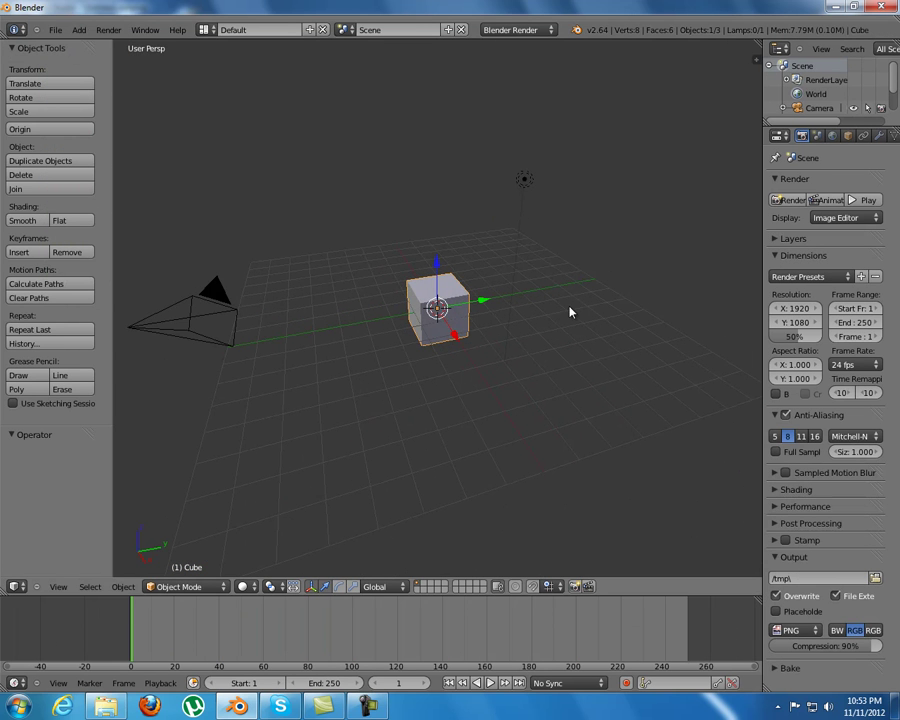
- Turn the 3D view into the Video Sequence Editor with preview
middle_drag(433, 300, 382, 323)
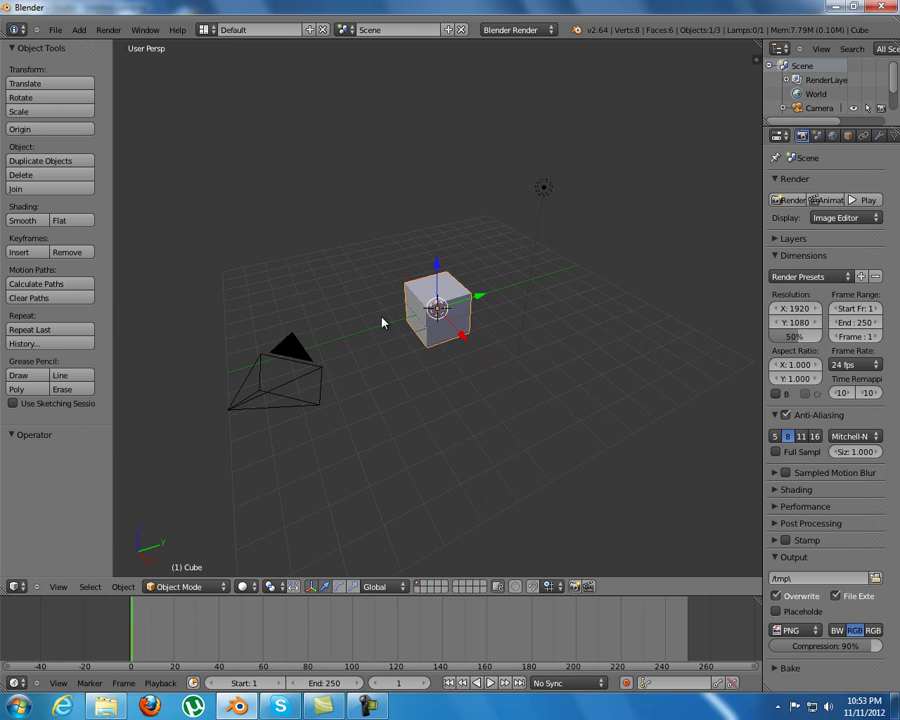
click(16, 588)
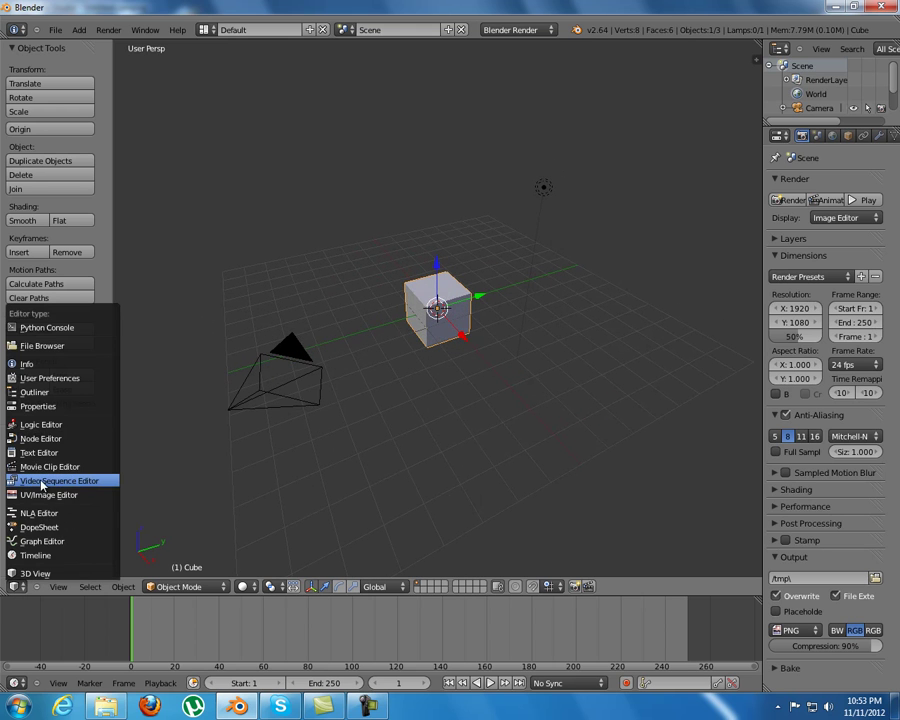
click(85, 482)
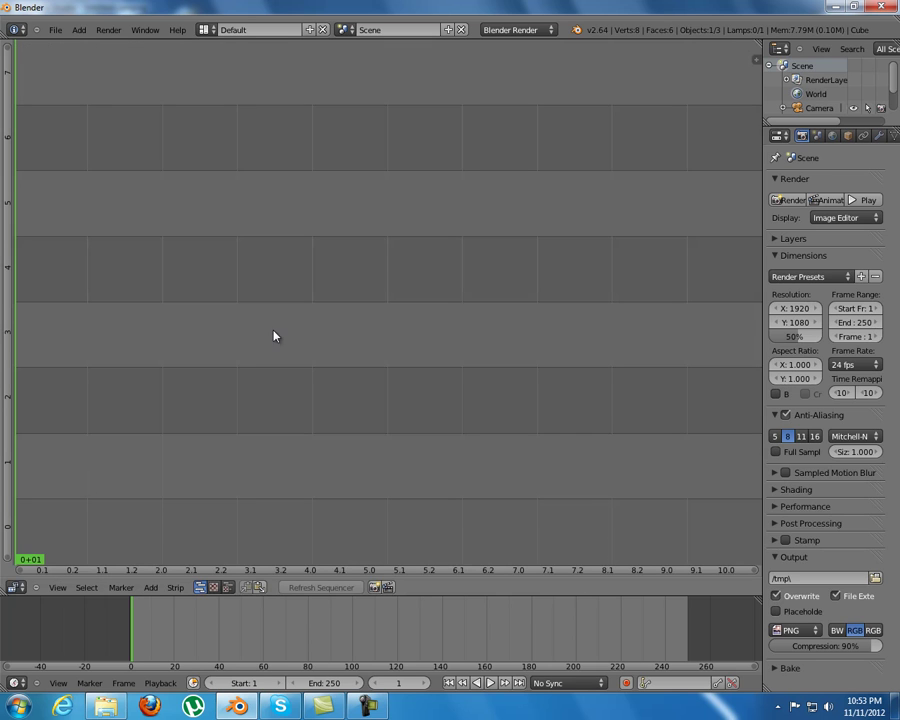
click(227, 588)
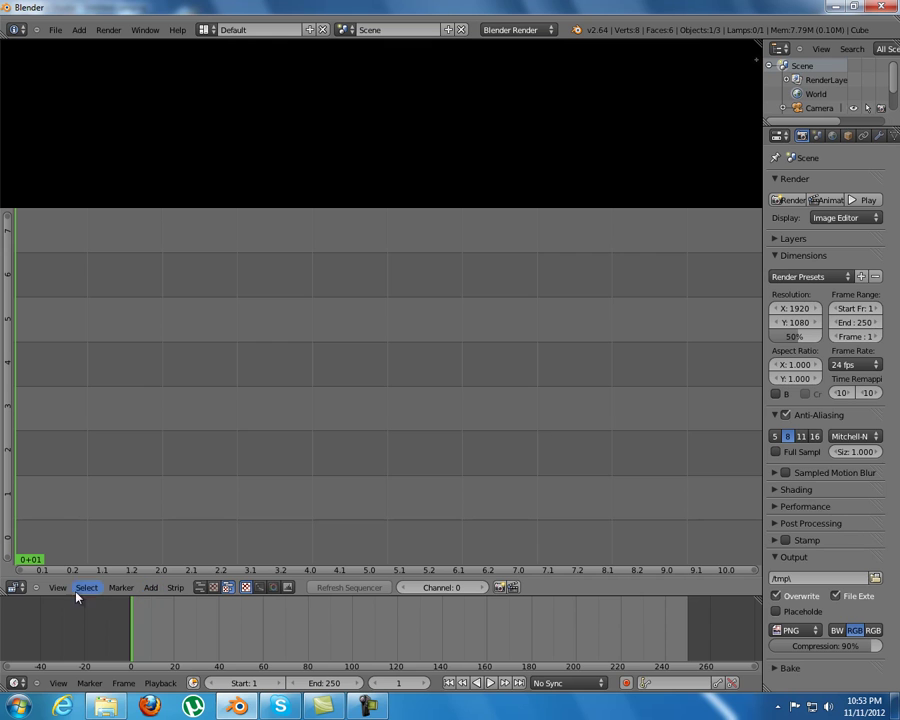
- Add all PNG frames from Quick Tip Rendering images as an image strip
click(165, 589)
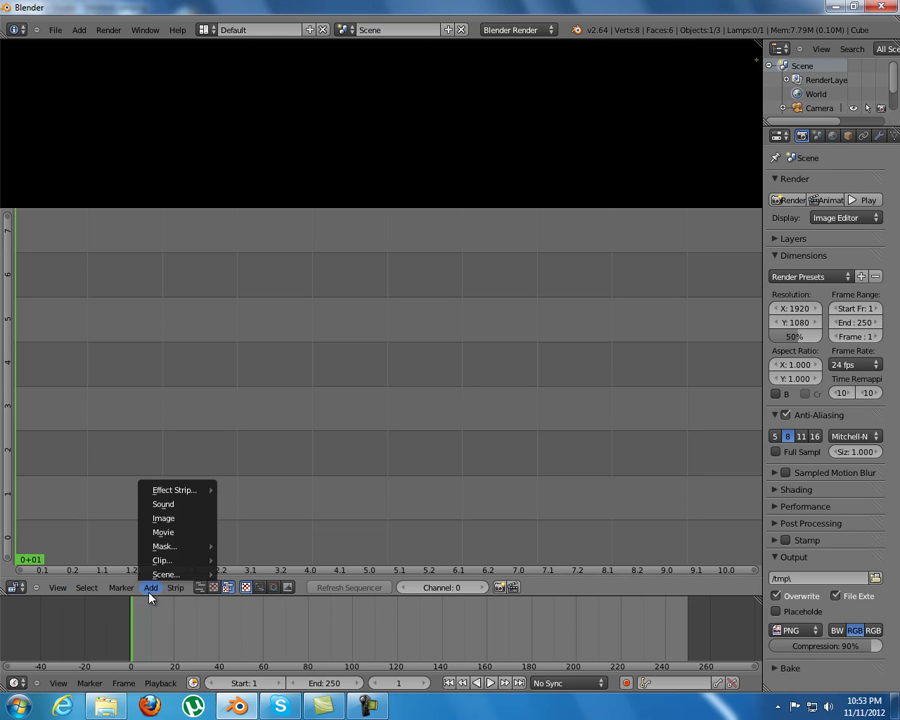
click(183, 519)
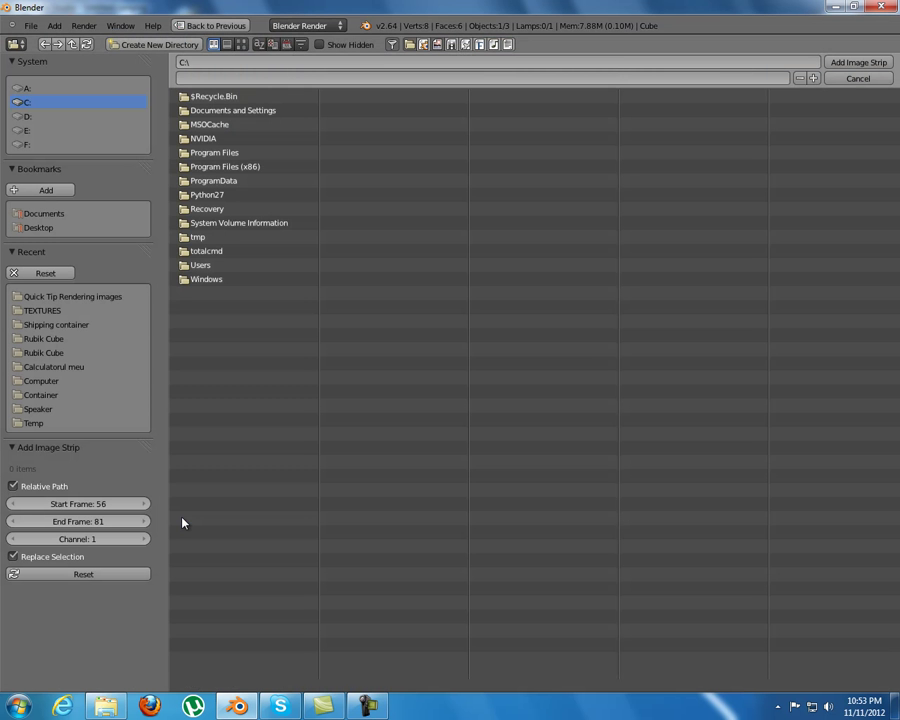
click(56, 116)
click(242, 138)
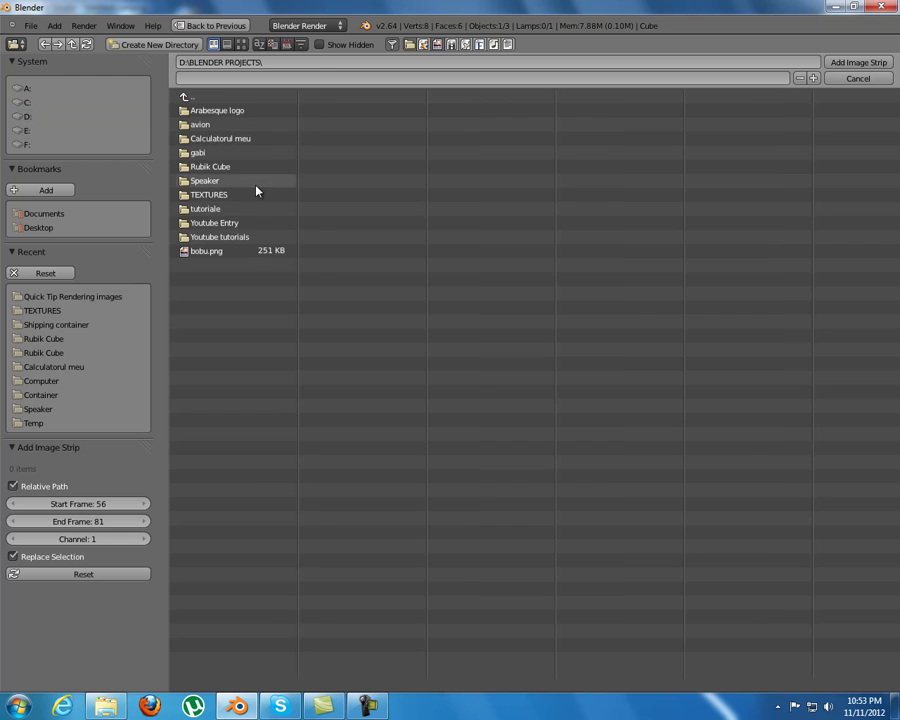
click(240, 237)
click(250, 124)
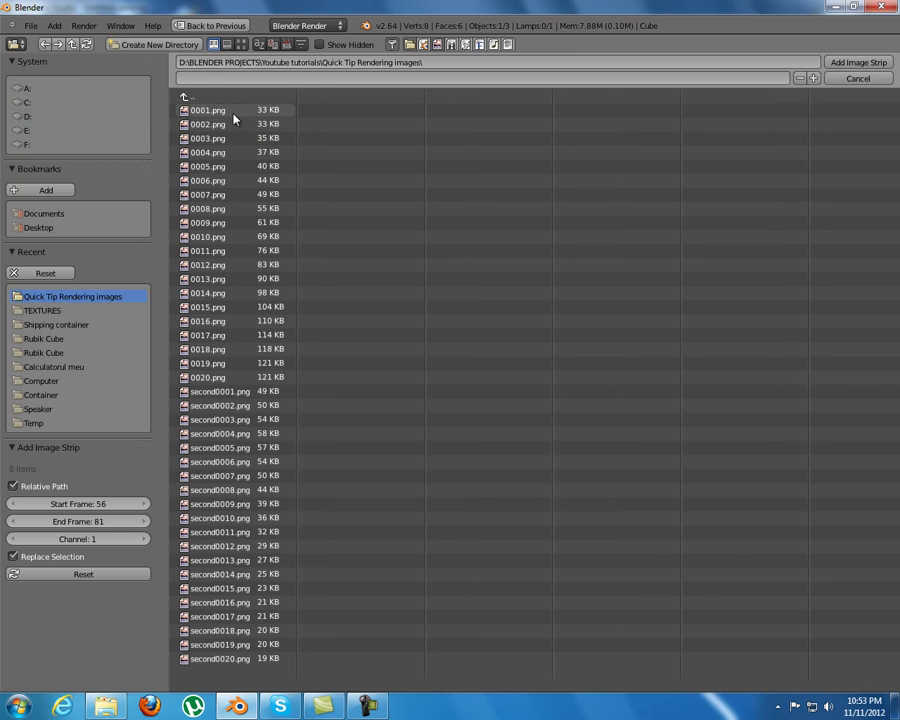
click(231, 111)
drag(268, 666, 196, 112)
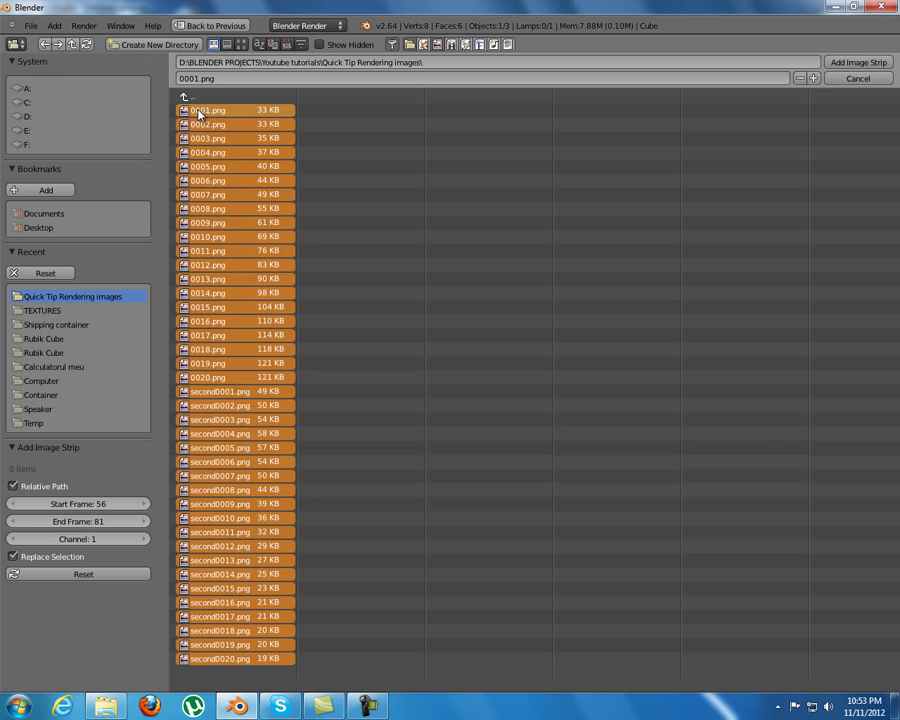
click(860, 63)
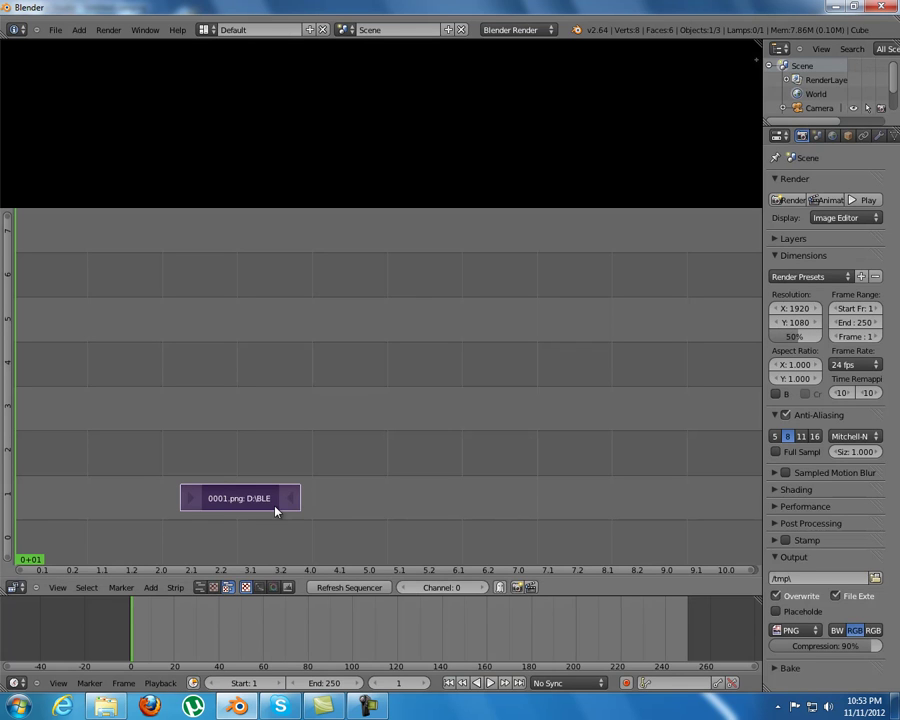
- Slide the image strip to frame 1 and play the sequence to preview it
key(g)
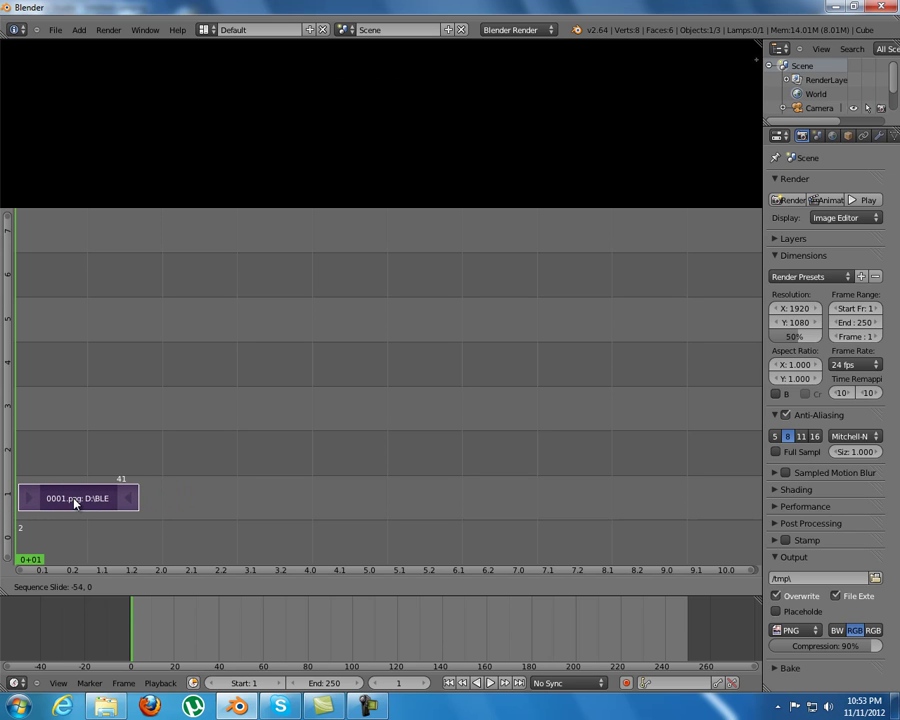
click(72, 502)
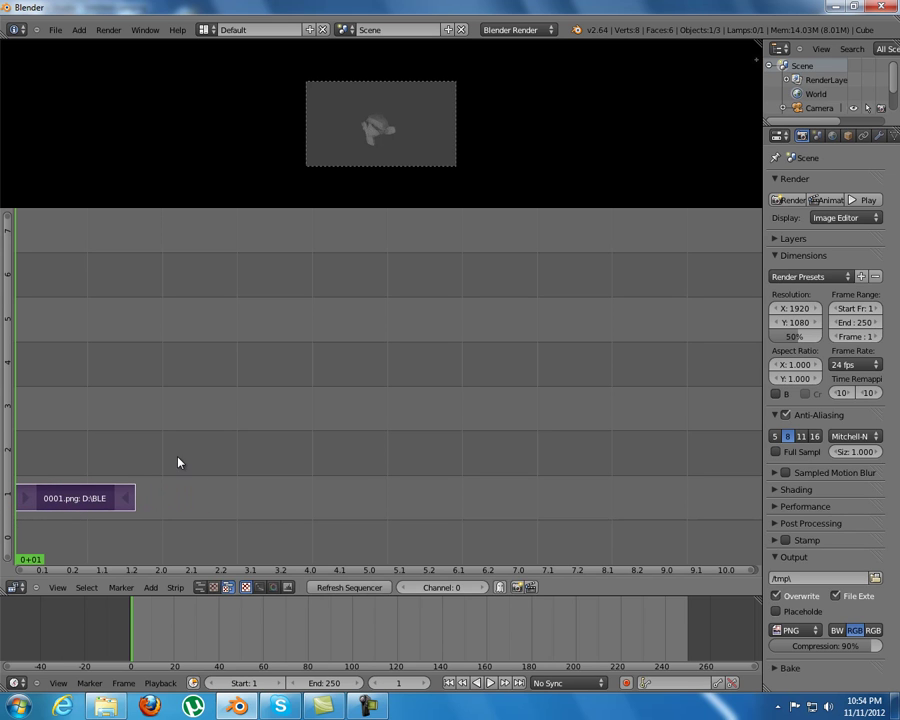
click(490, 683)
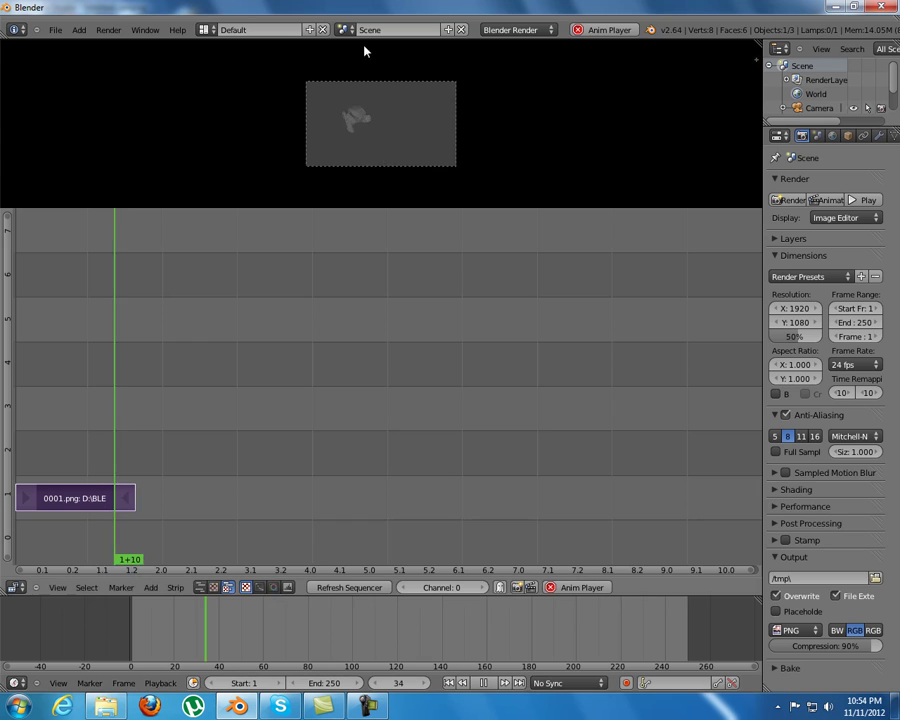
click(483, 683)
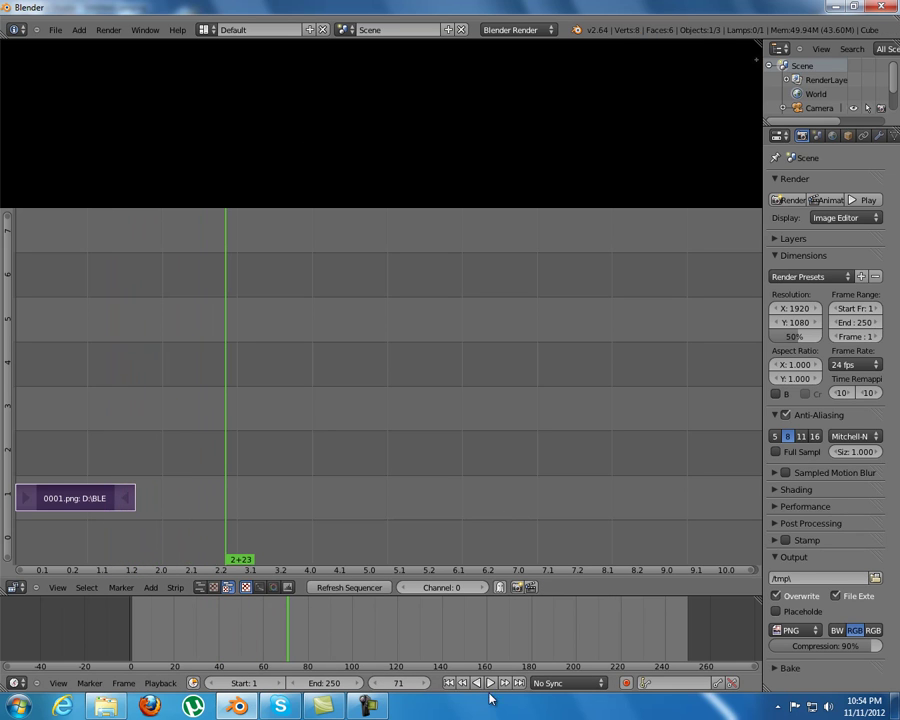
click(449, 683)
- Set the scene's End frame to 41
click(324, 683)
text(133)
key(Return)
drag(241, 17, 192, 16)
click(297, 685)
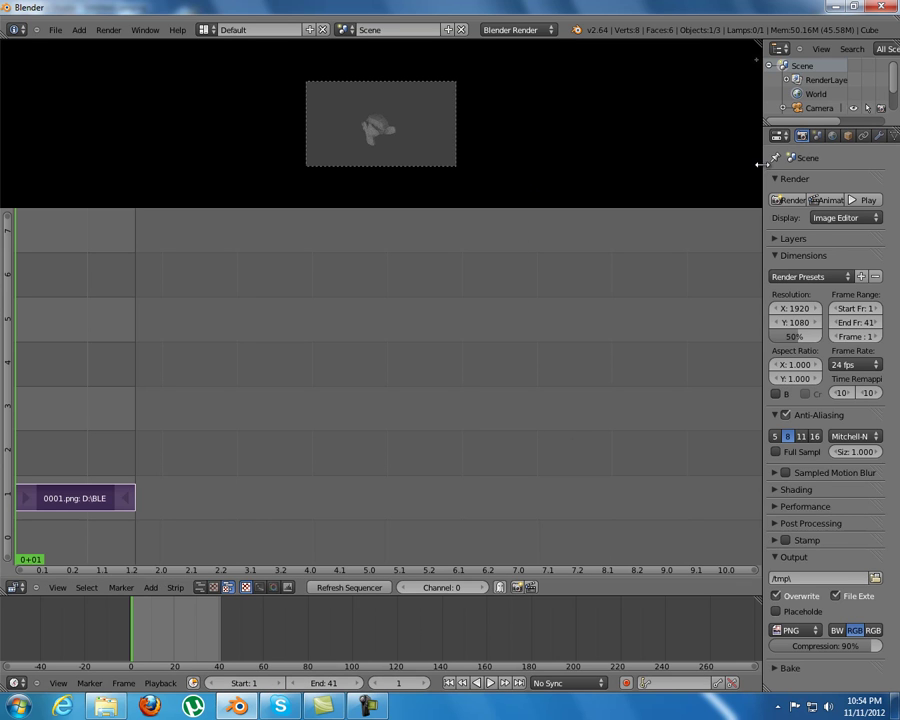
- Set the output path to Quick Tip Rendering images\Video
drag(762, 163, 728, 164)
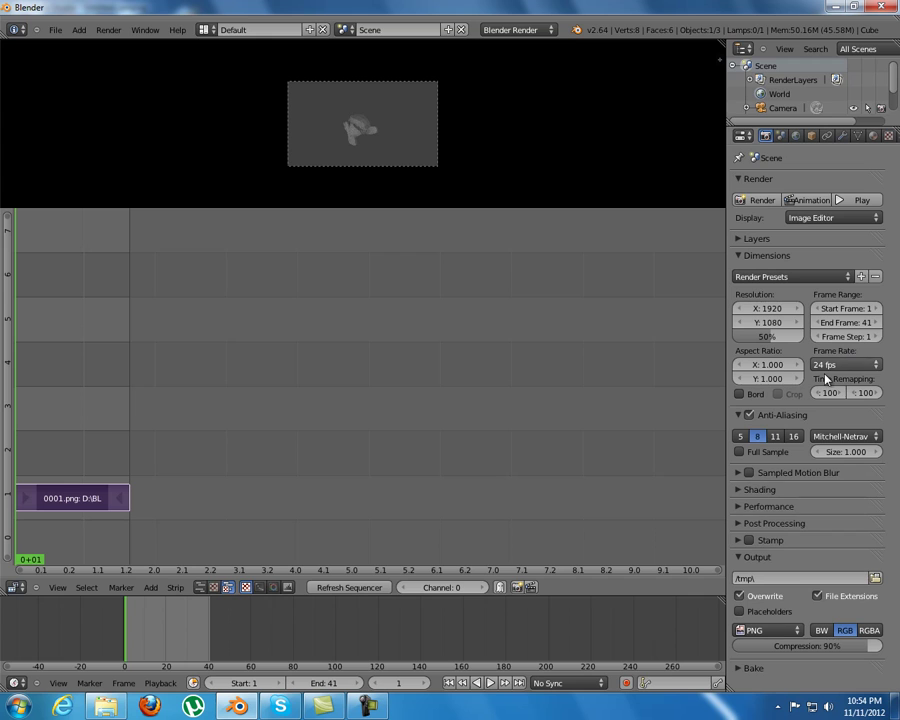
click(876, 578)
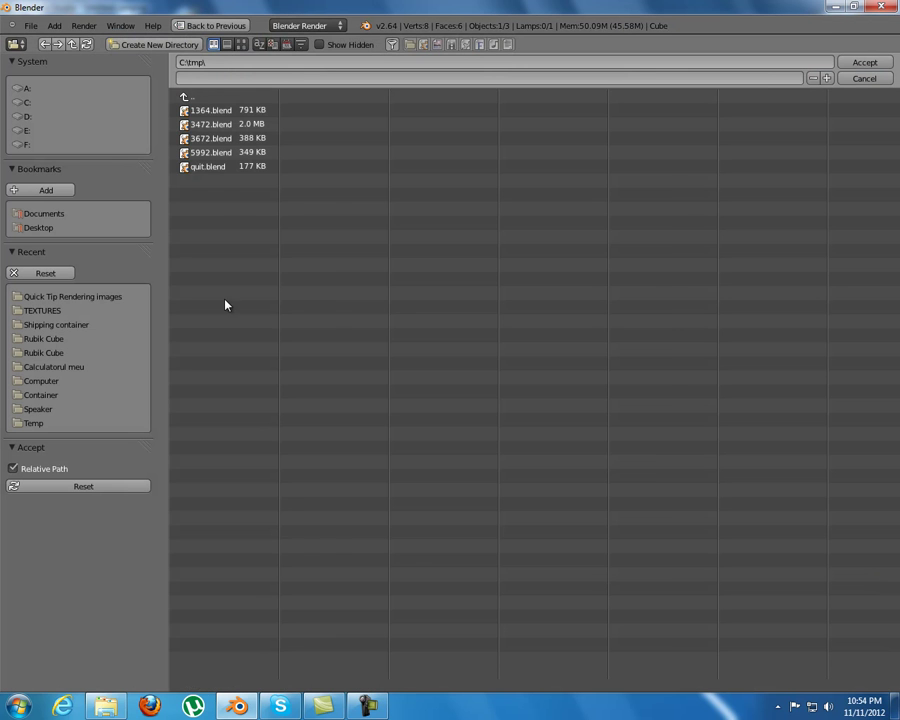
click(58, 117)
click(233, 138)
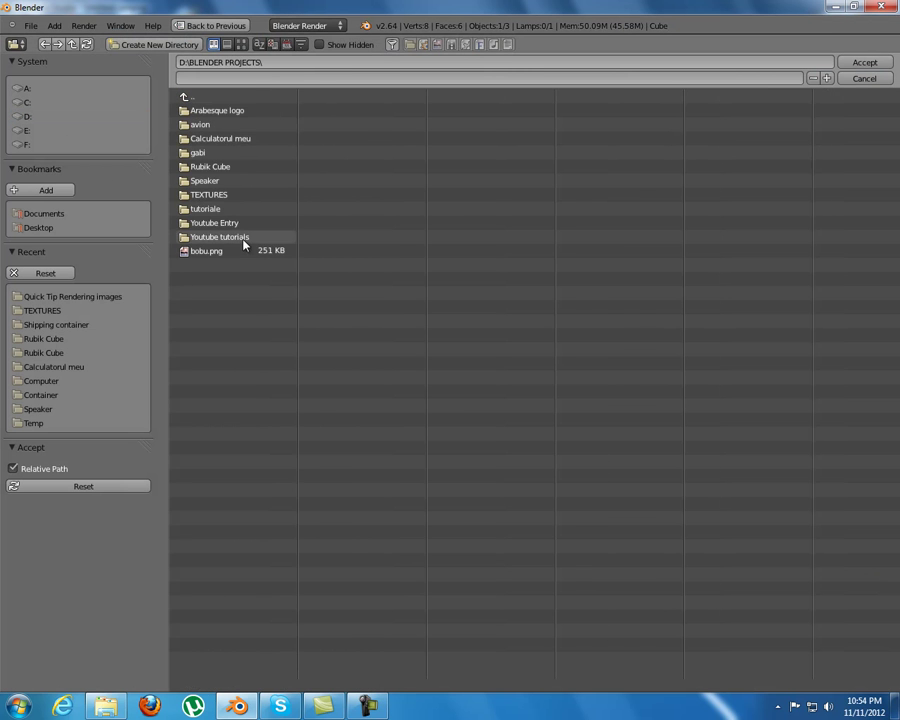
click(243, 242)
click(250, 123)
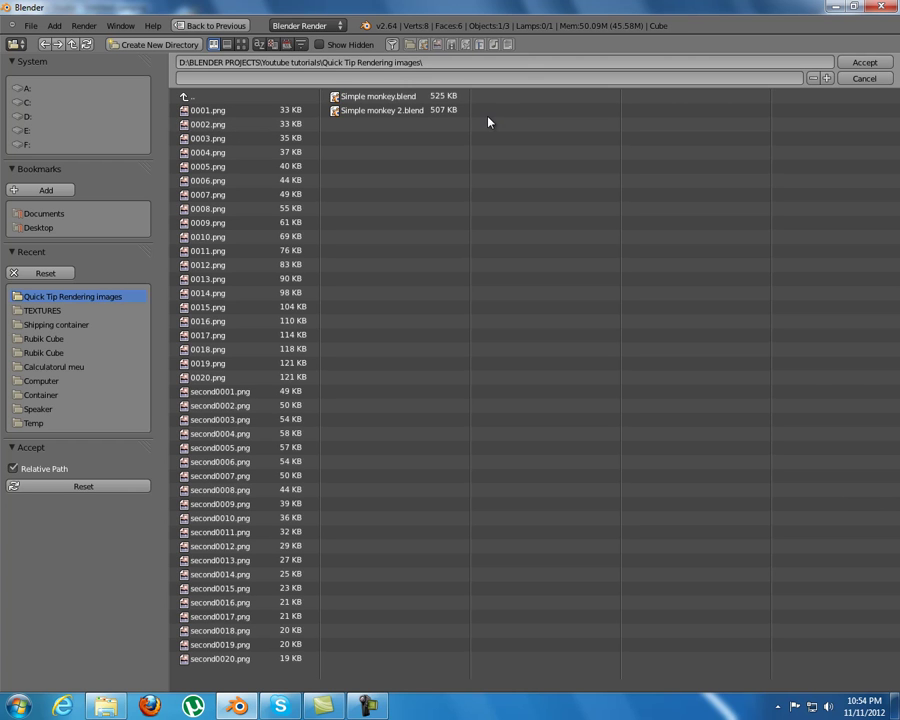
click(311, 78)
text(Video)
click(874, 62)
- Choose Xvid as the output format, review the encoding codecs, and render the animation
click(768, 630)
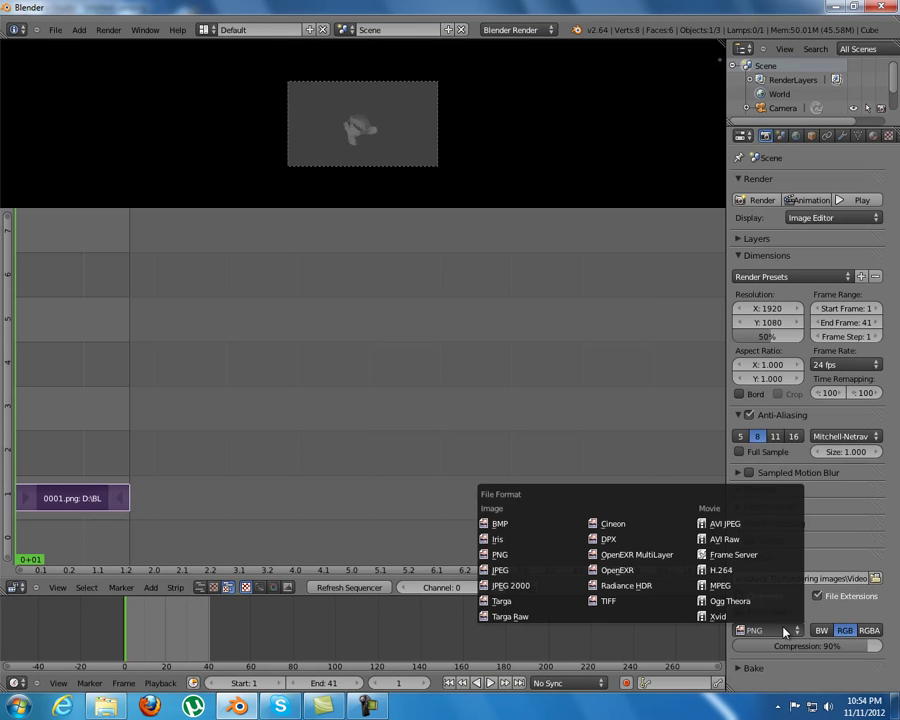
click(758, 617)
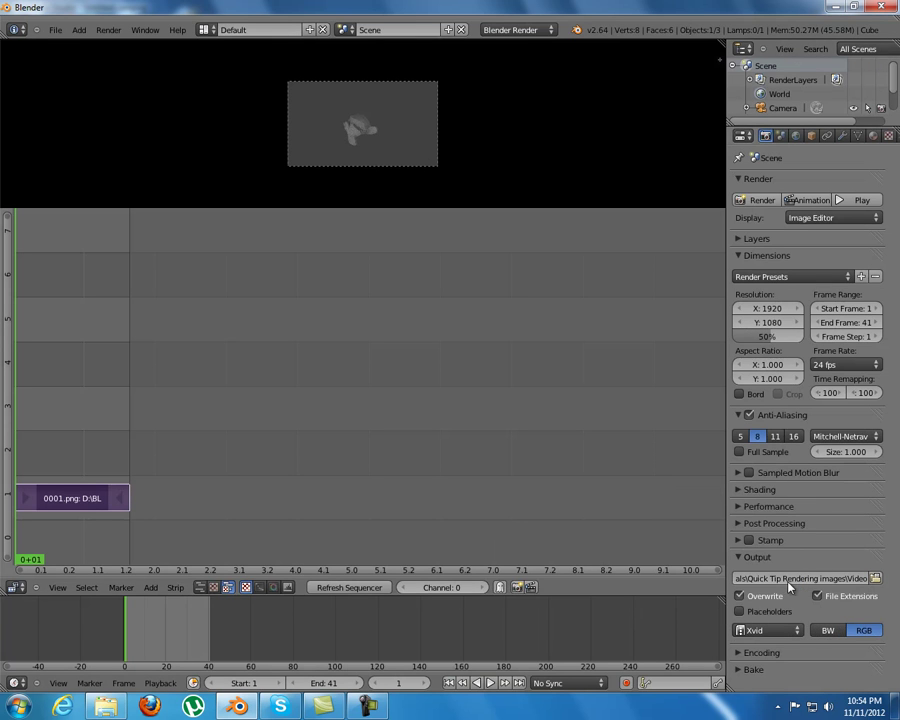
click(777, 653)
scroll(765, 600, down, 3)
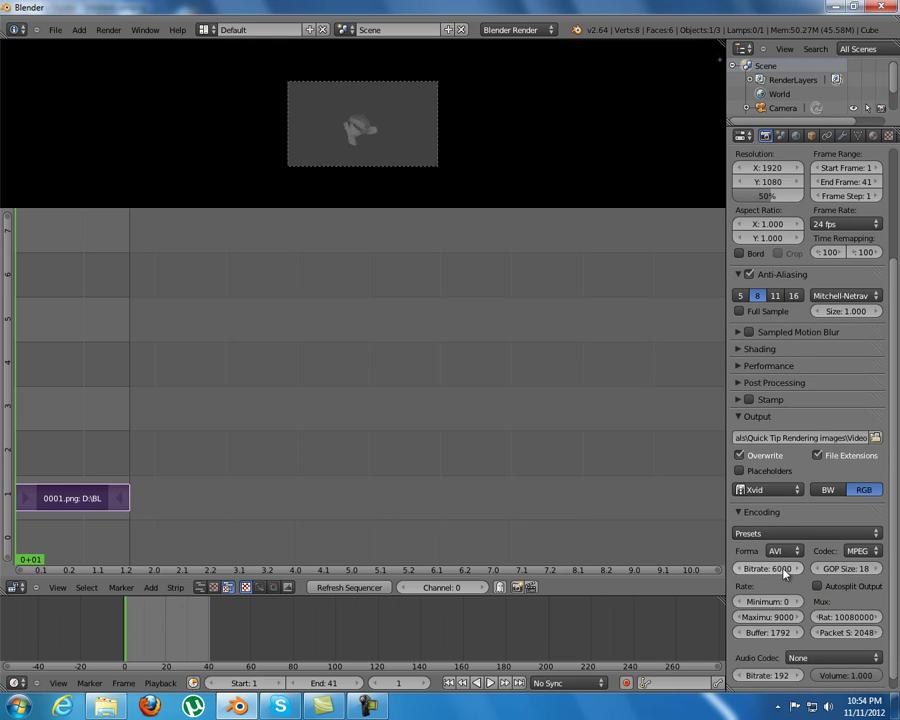
scroll(785, 573, down, 1)
click(855, 538)
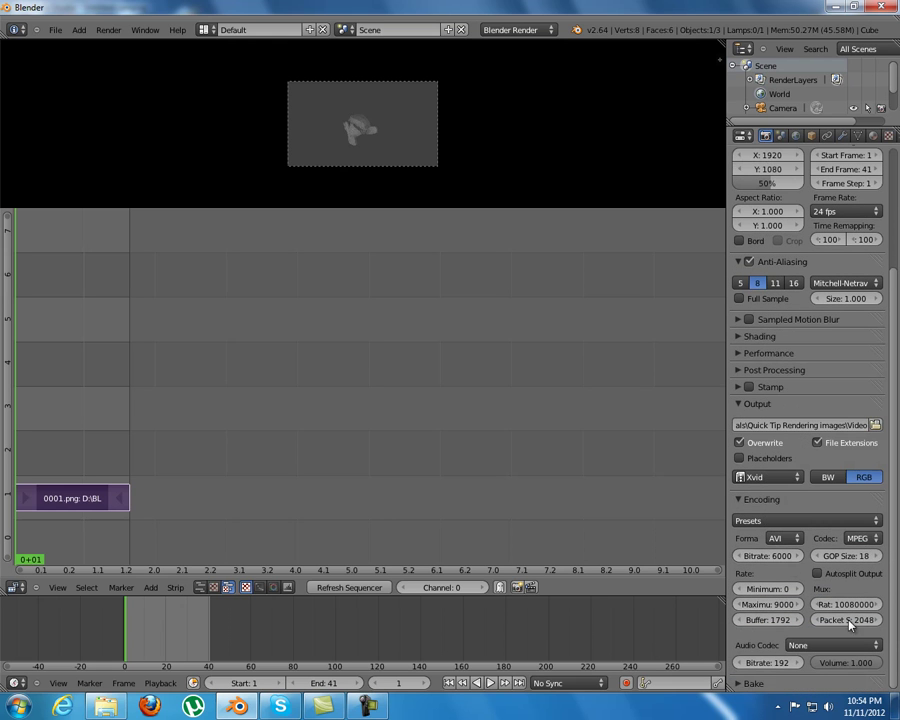
click(763, 500)
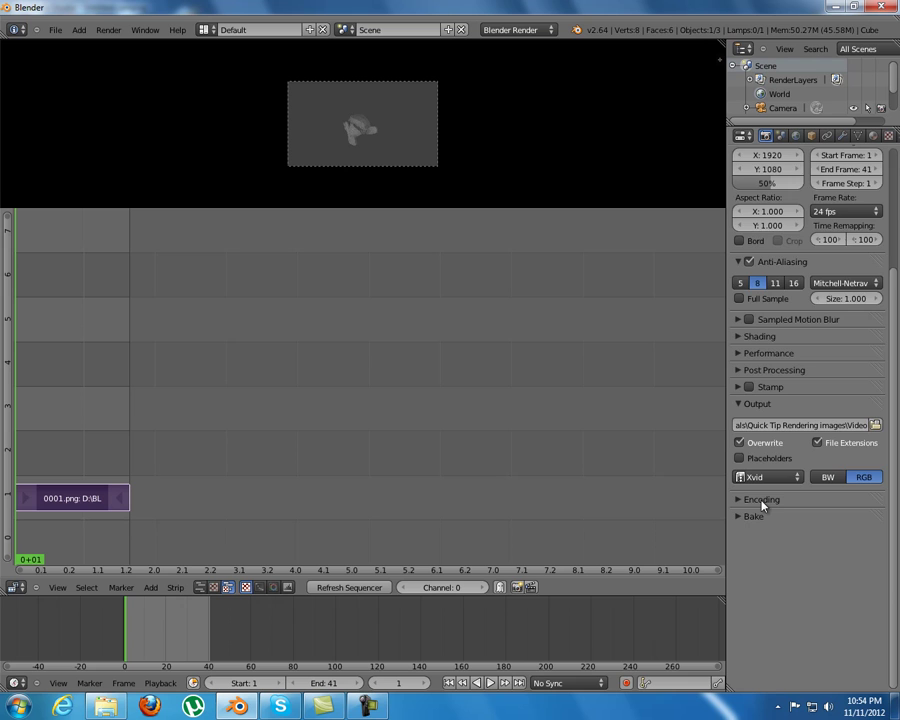
scroll(780, 520, up, 4)
scroll(536, 452, down, 1)
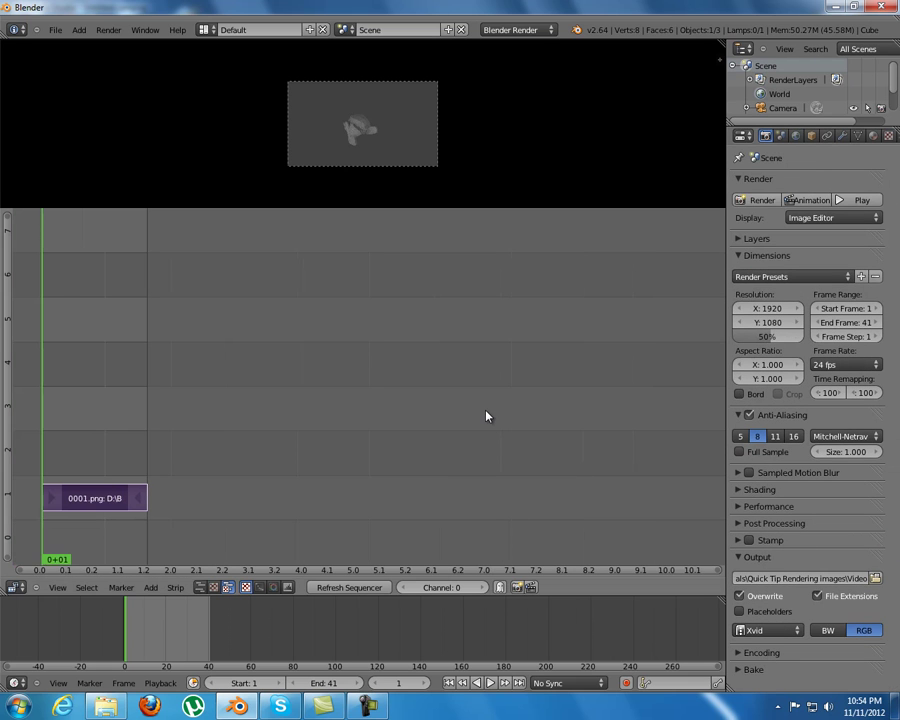
scroll(480, 415, up, 1)
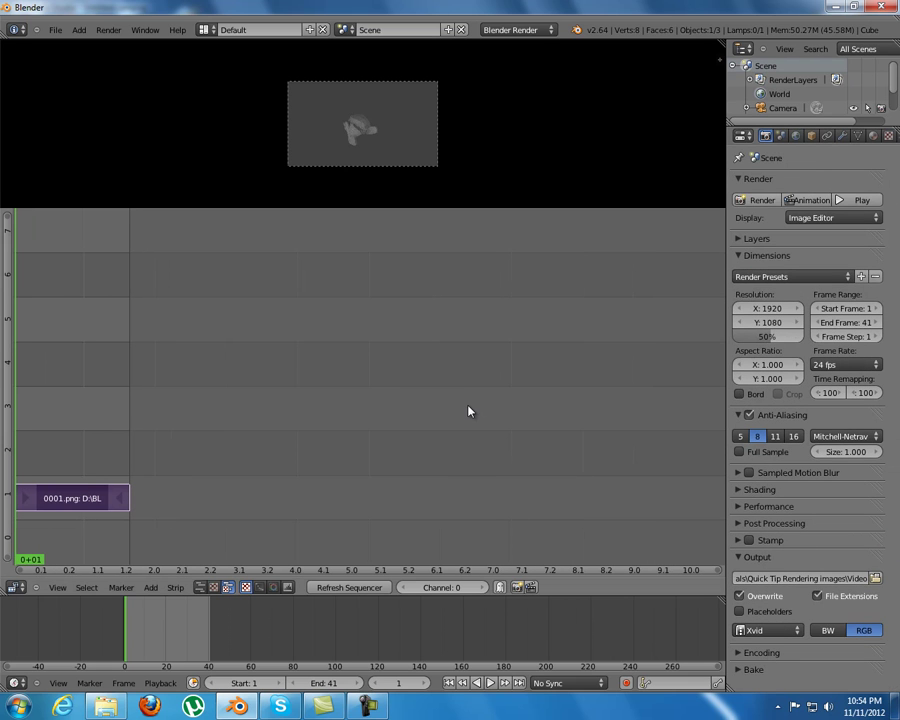
key(ctrl+F12)
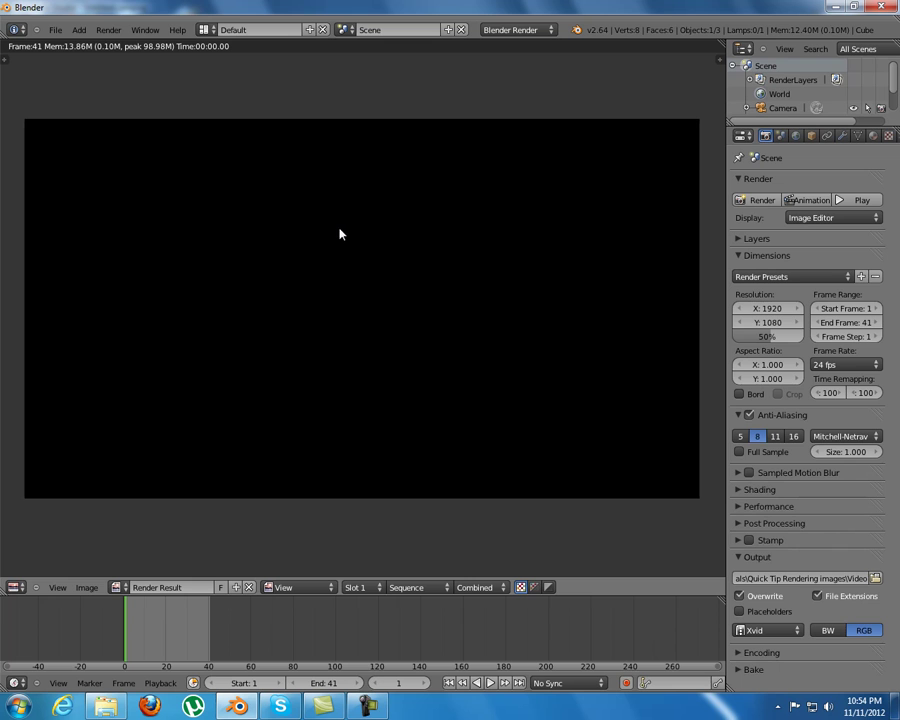
- Select Video0001-0041.avi in the Quick Tip Rendering images folder in Explorer
click(116, 705)
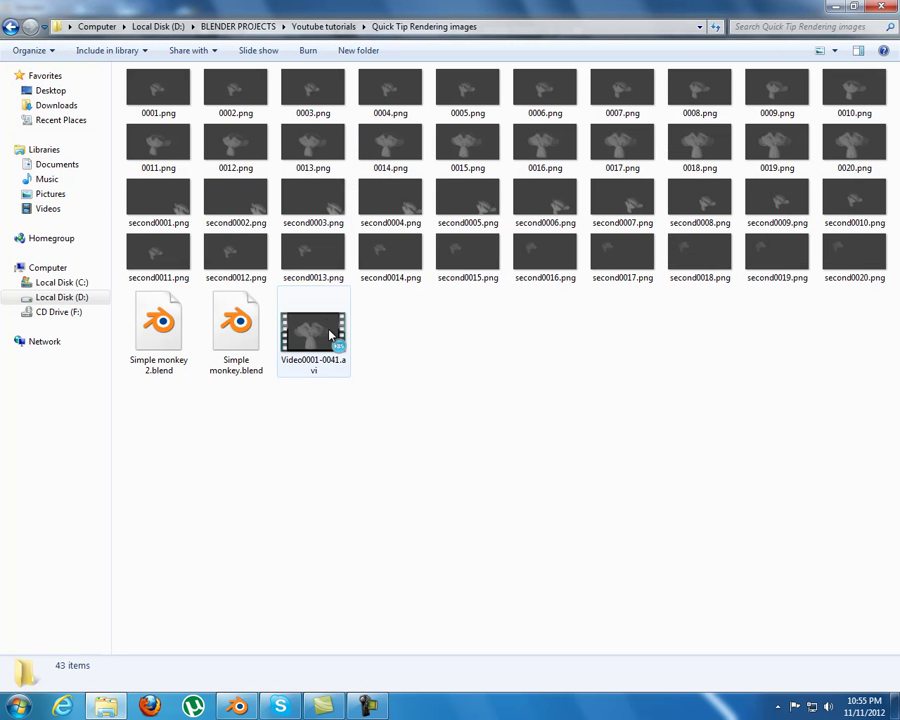
click(310, 318)
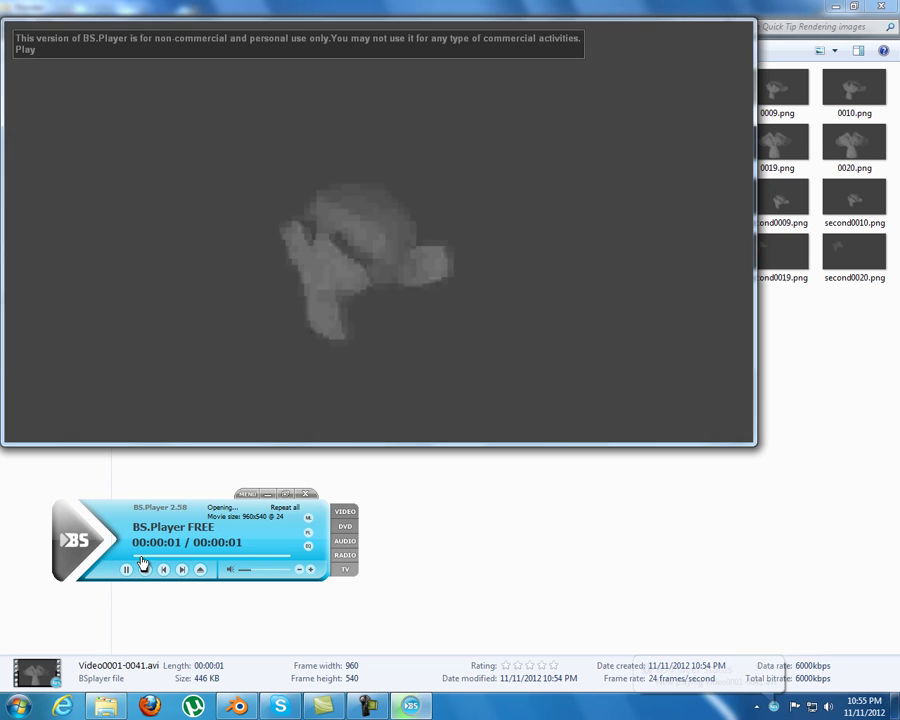
- Watch Video0001-0041.avi loop in BS.Player, shift its control panel, then close the video
drag(143, 565, 201, 581)
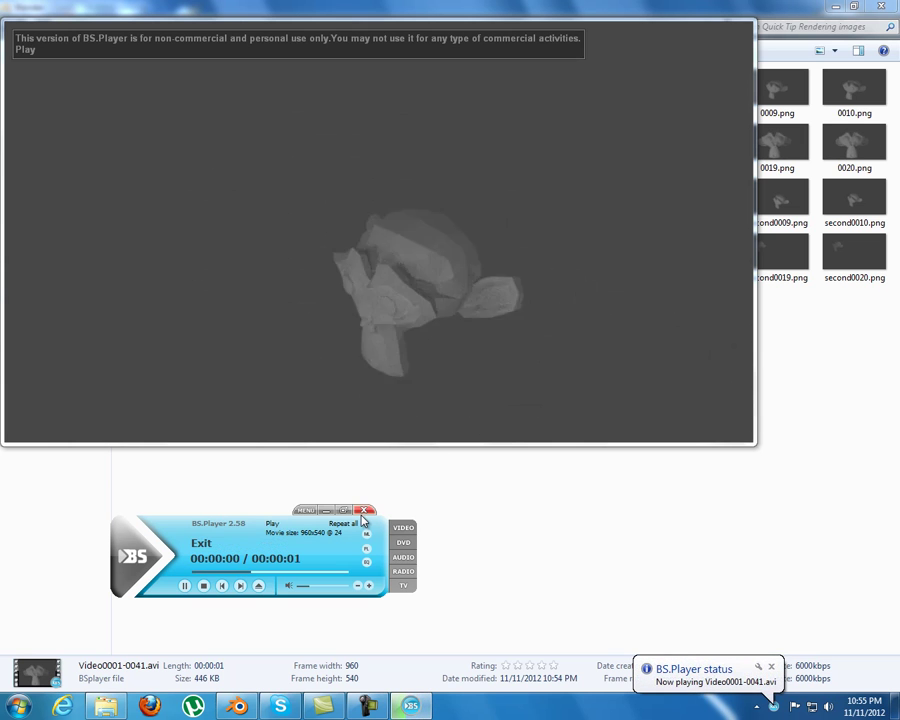
click(364, 510)
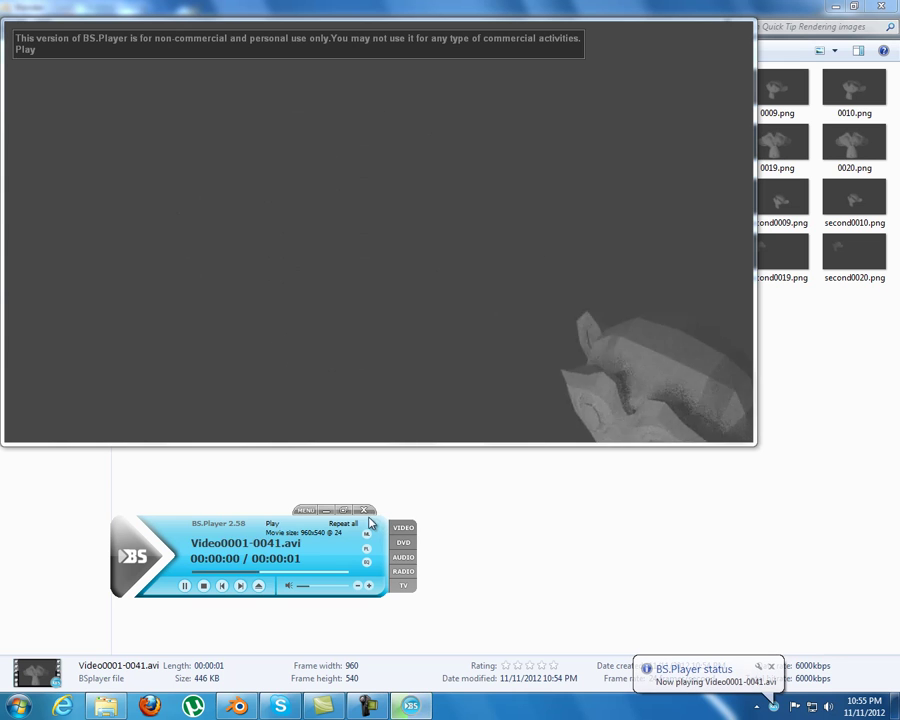